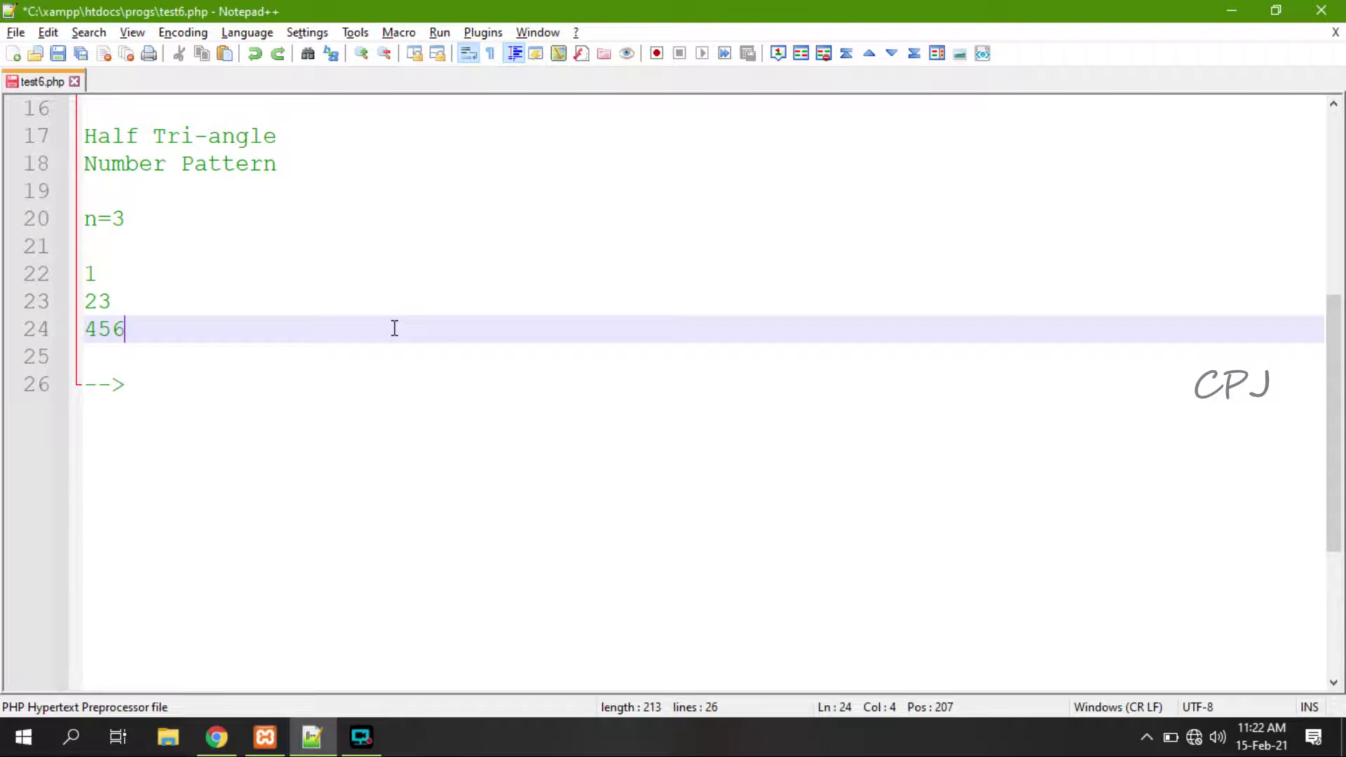
Replace the old 1, 23, 456 comment rows with 654, 32, 1 on separate lines.
key("shift+Home")
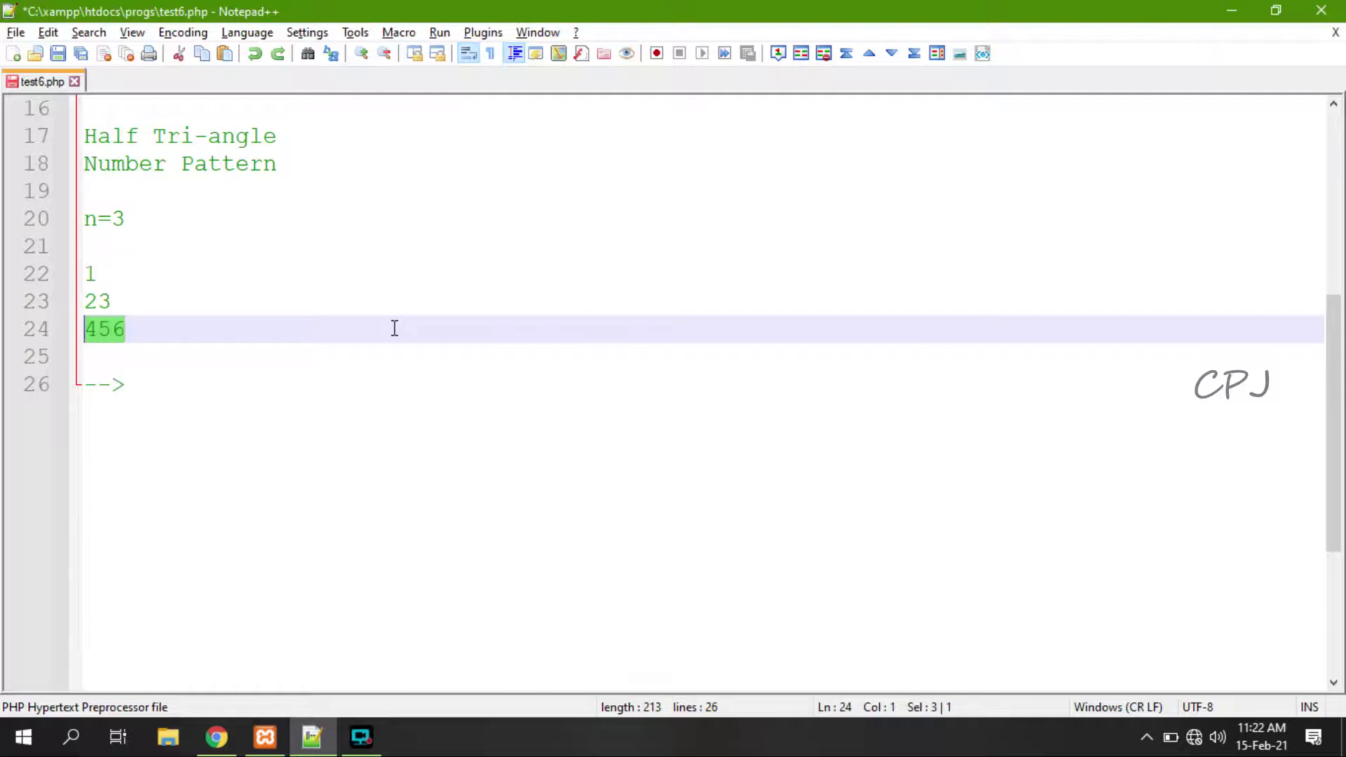
key("shift+Up")
key("shift+Up")
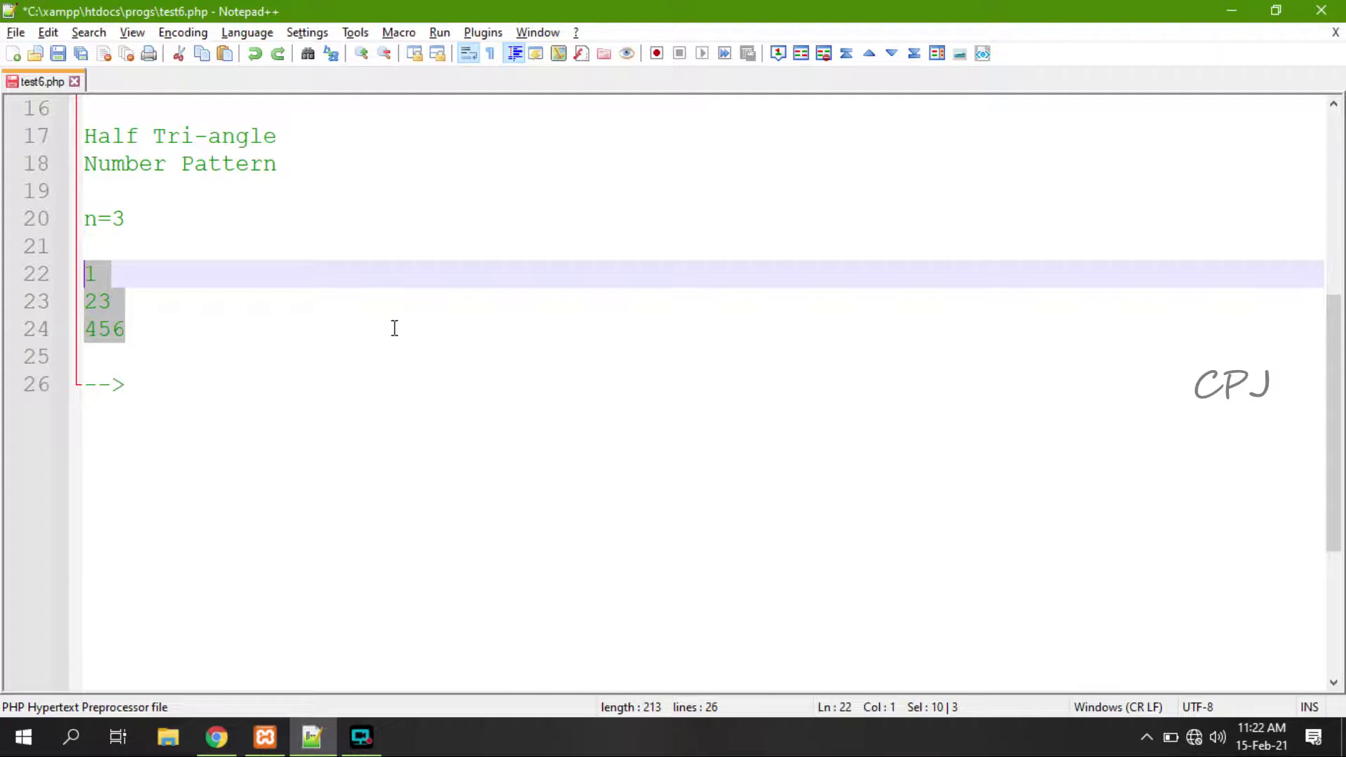
key("Delete")
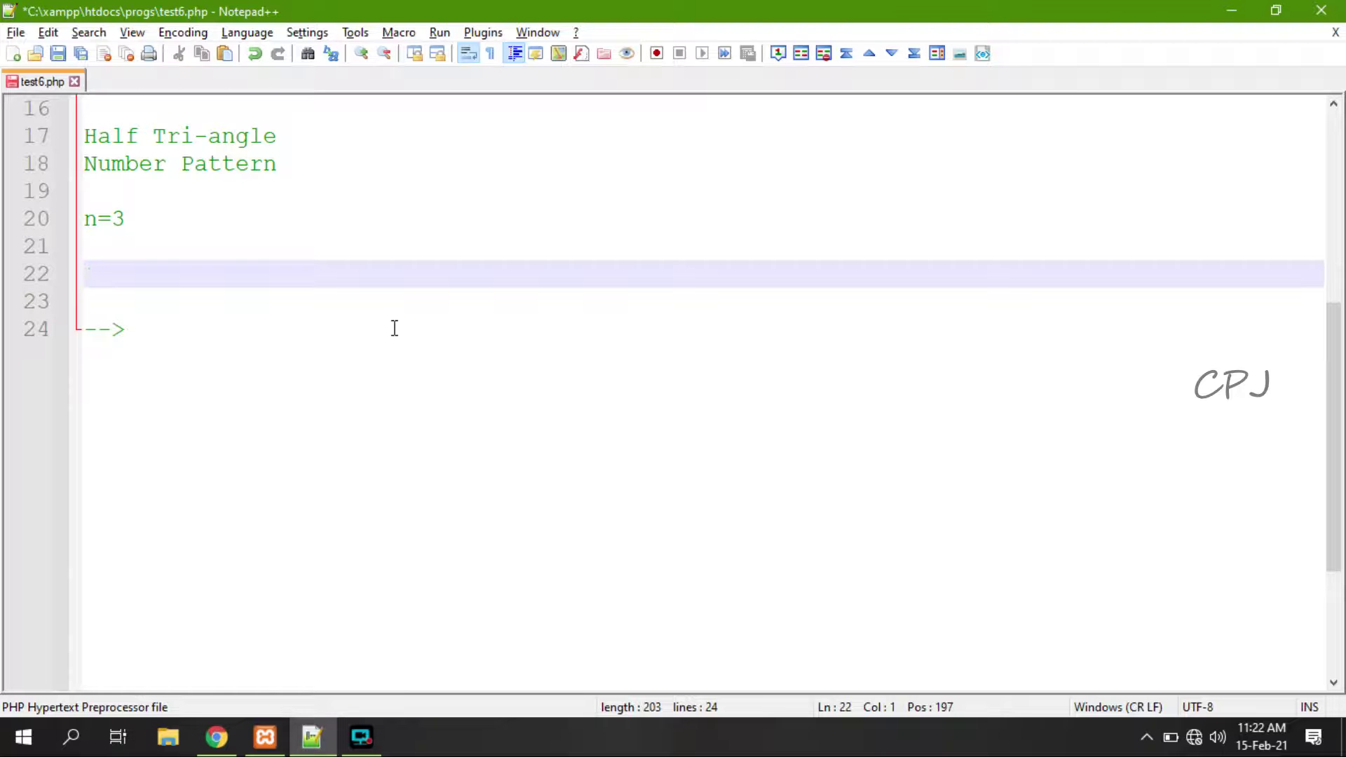
type("654")
key("Return")
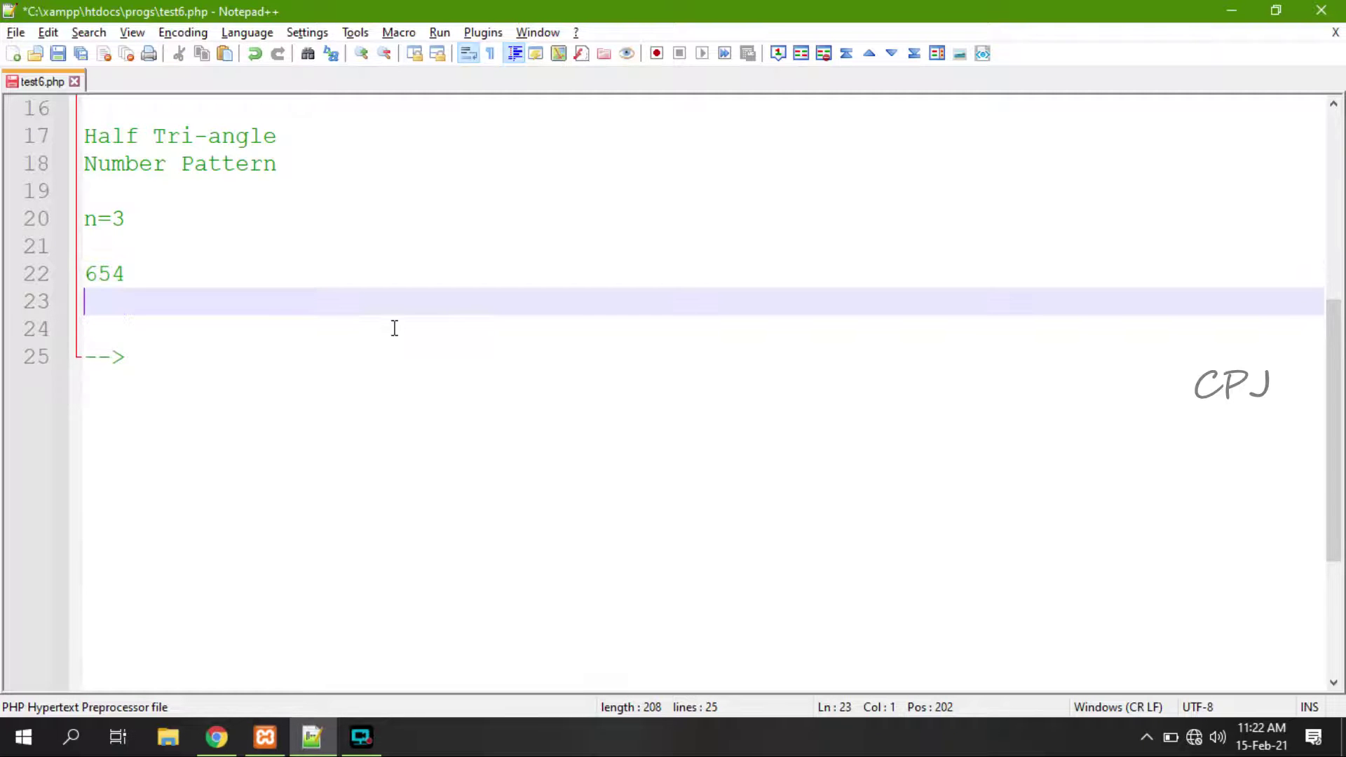
type("32")
key("Return")
type("1")
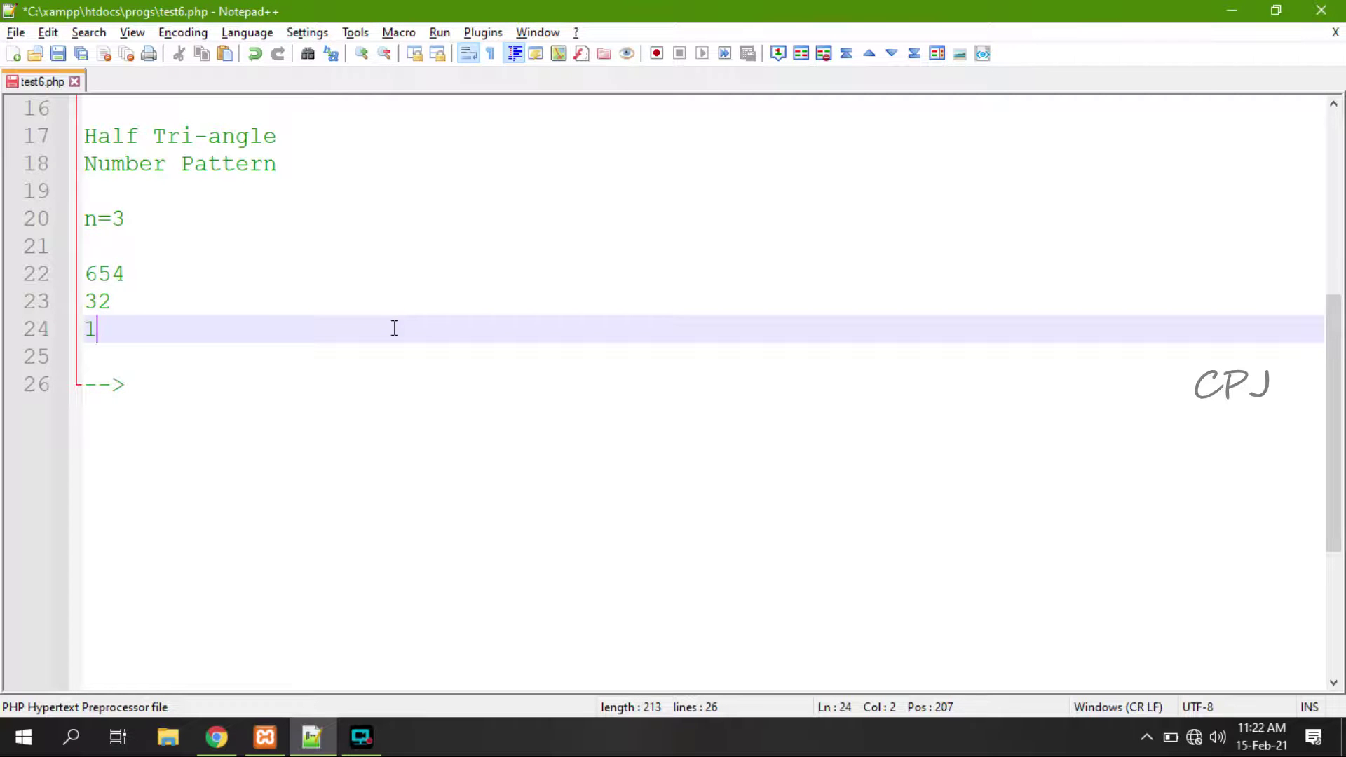
Undo back to the original rows, redo the reversed 654, 32, 1 rows, and add blank lines.
key("shift+Left")
key("shift+Up")
key("shift+Up")
key("ctrl+z")
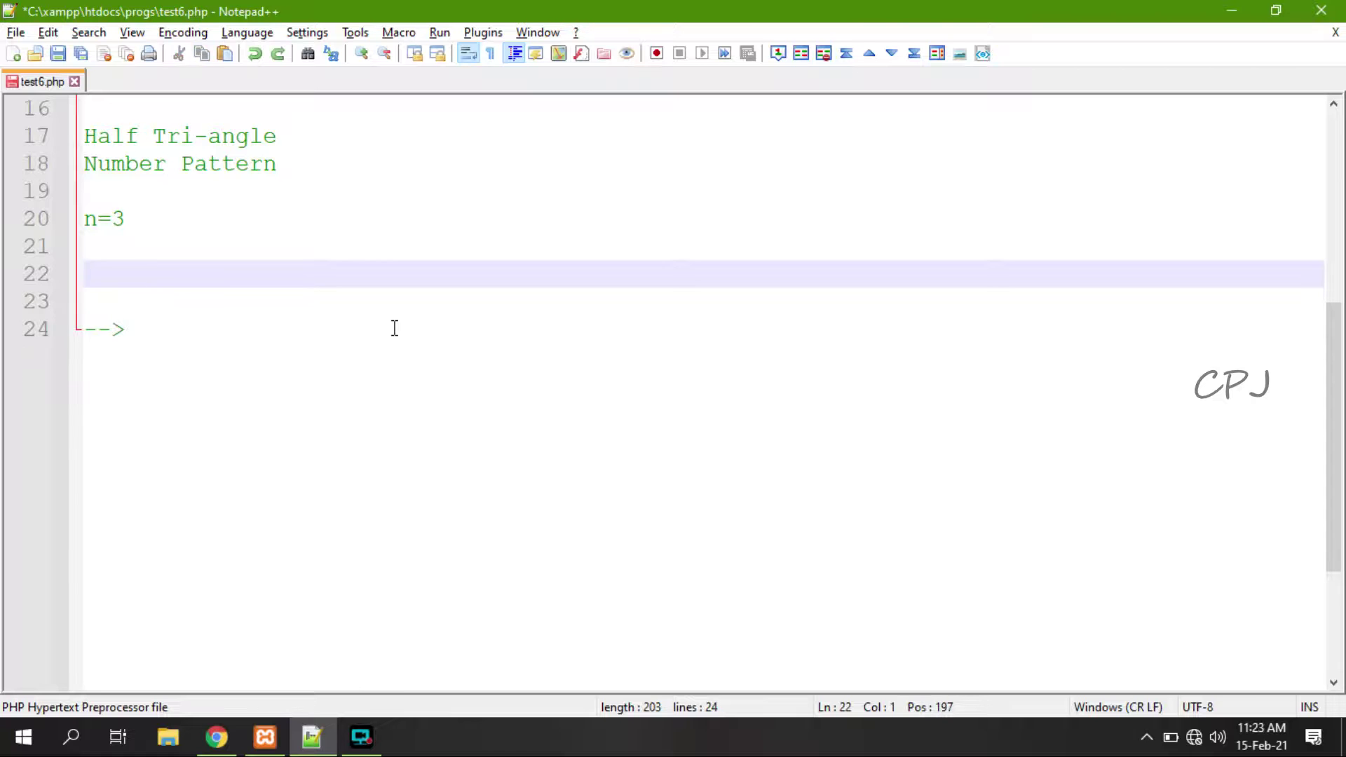
key("ctrl+z")
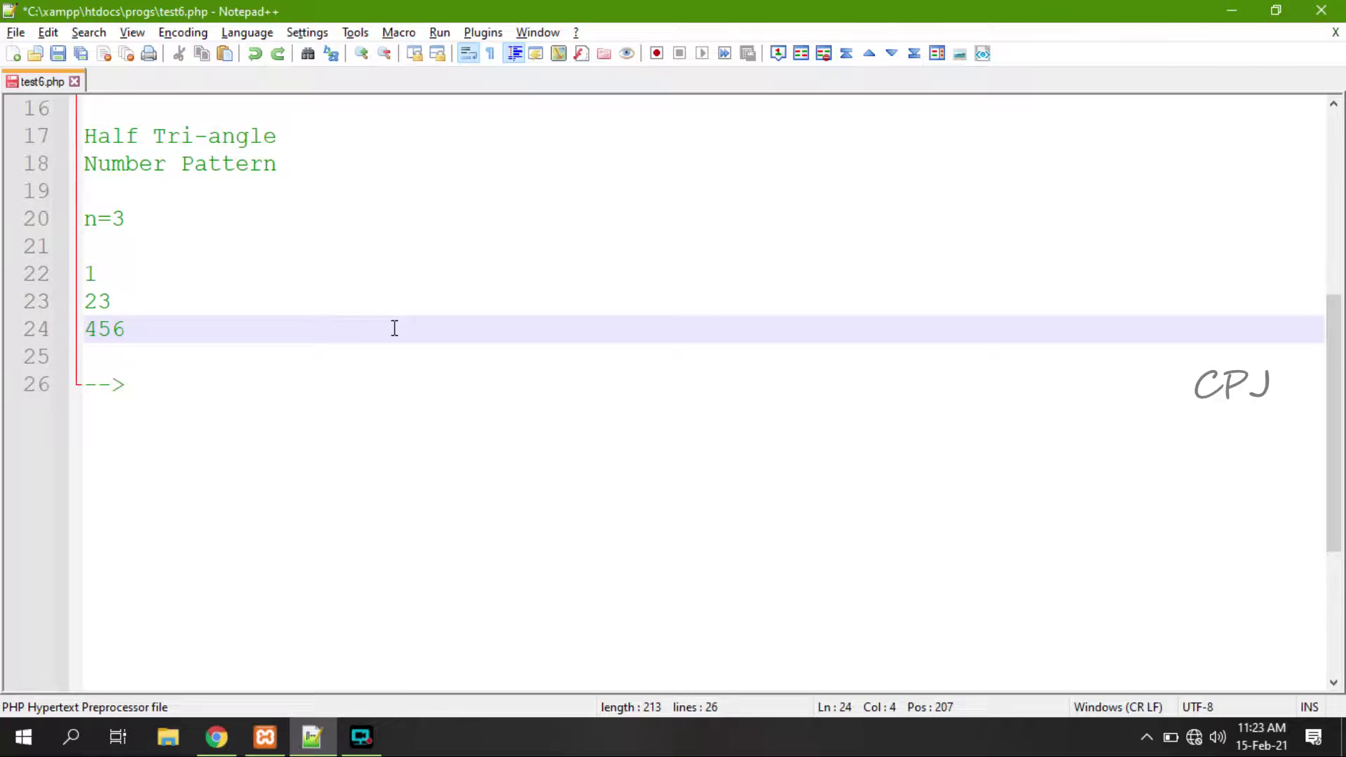
key("ctrl+y")
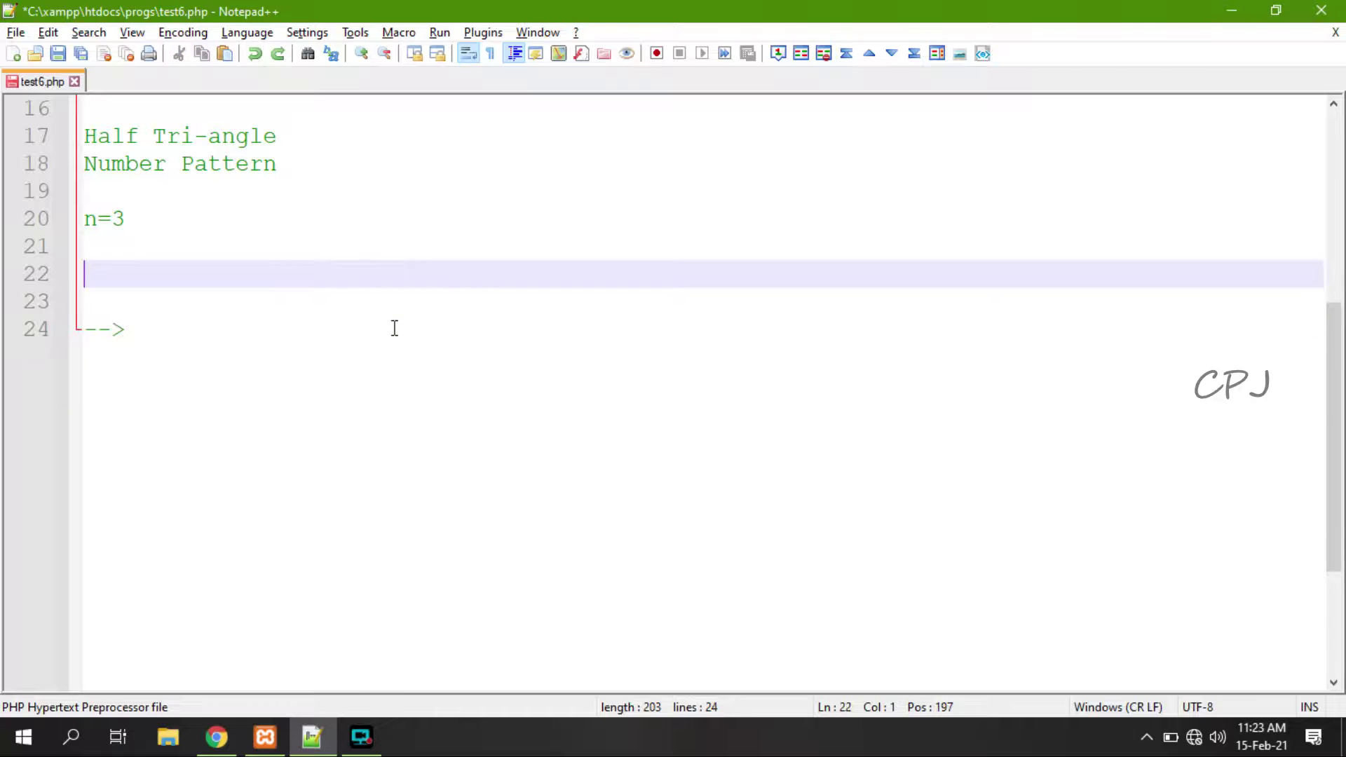
key("ctrl+y")
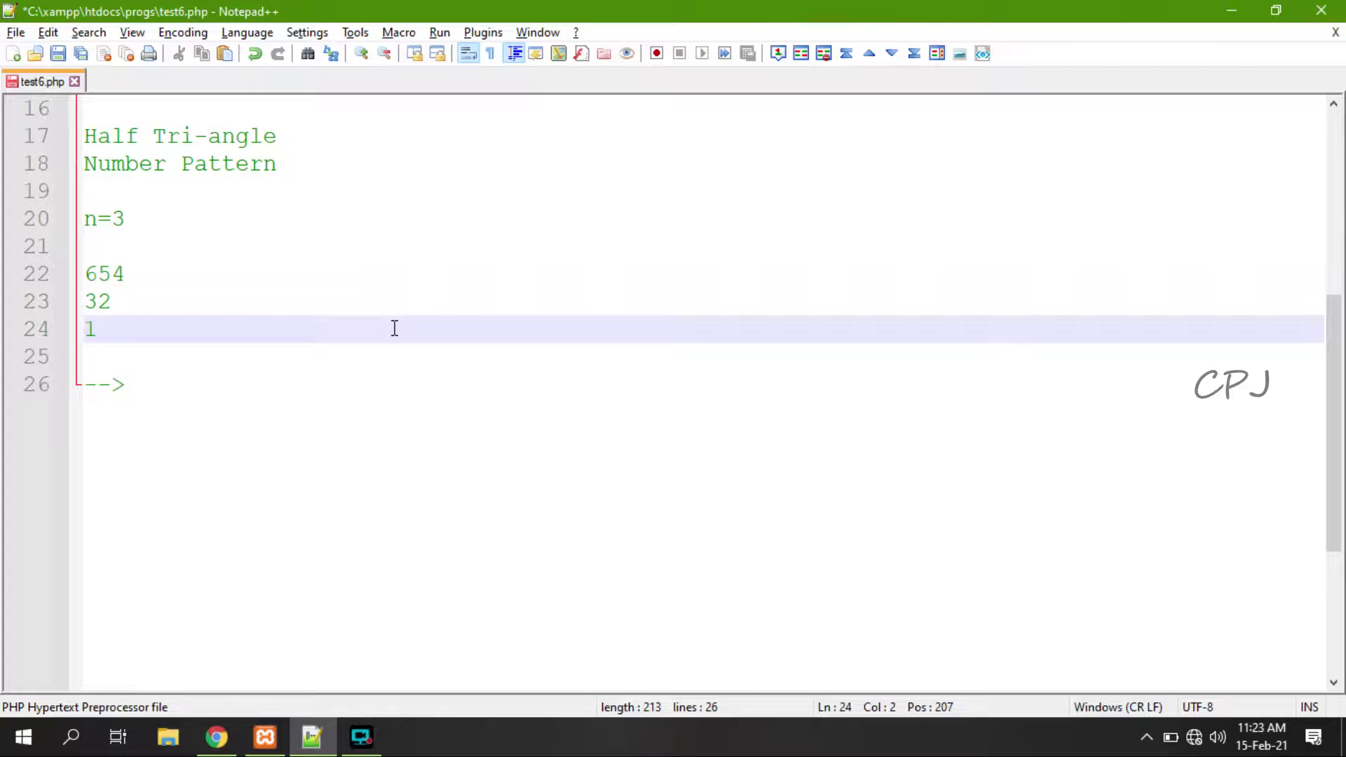
key("Return")
key("Return")
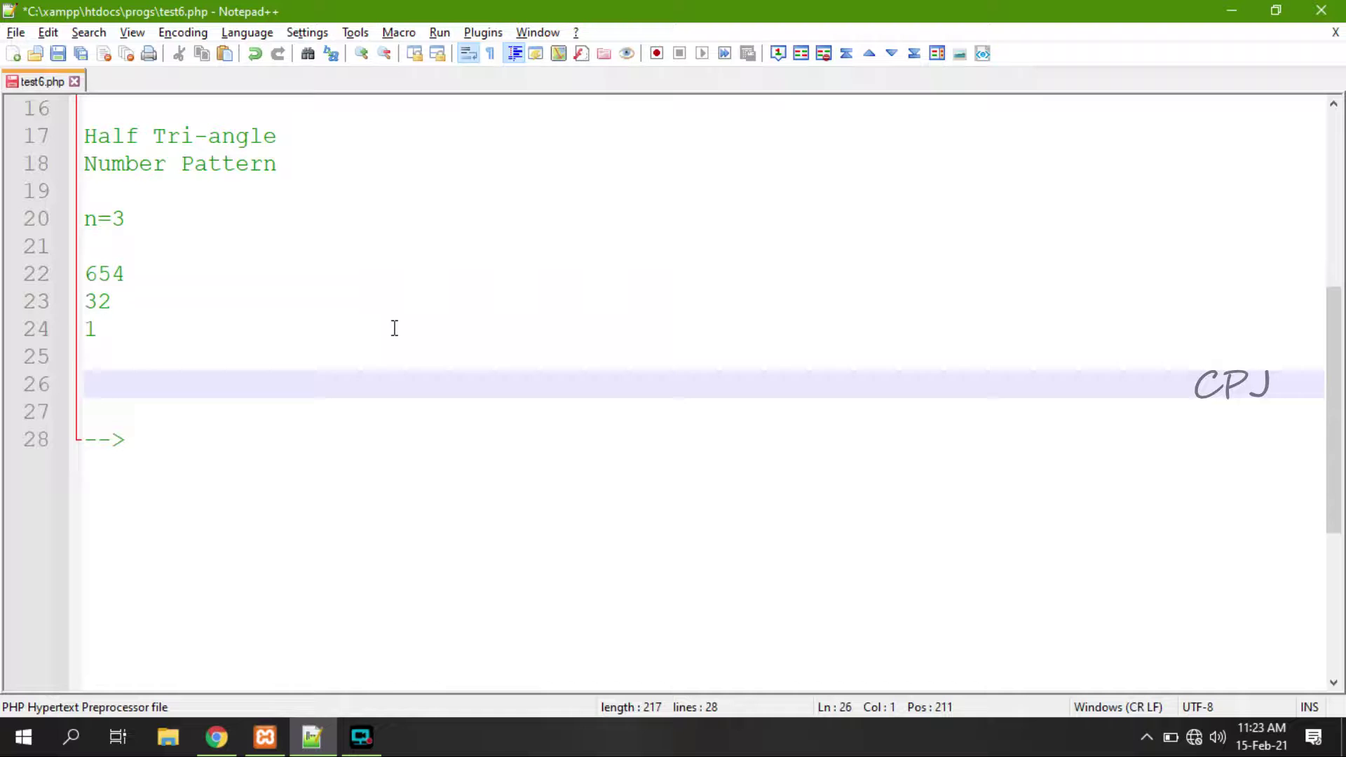
Put a ten-dash separator on the empty line below the 654, 32, 1 pattern.
left_click(192, 191)
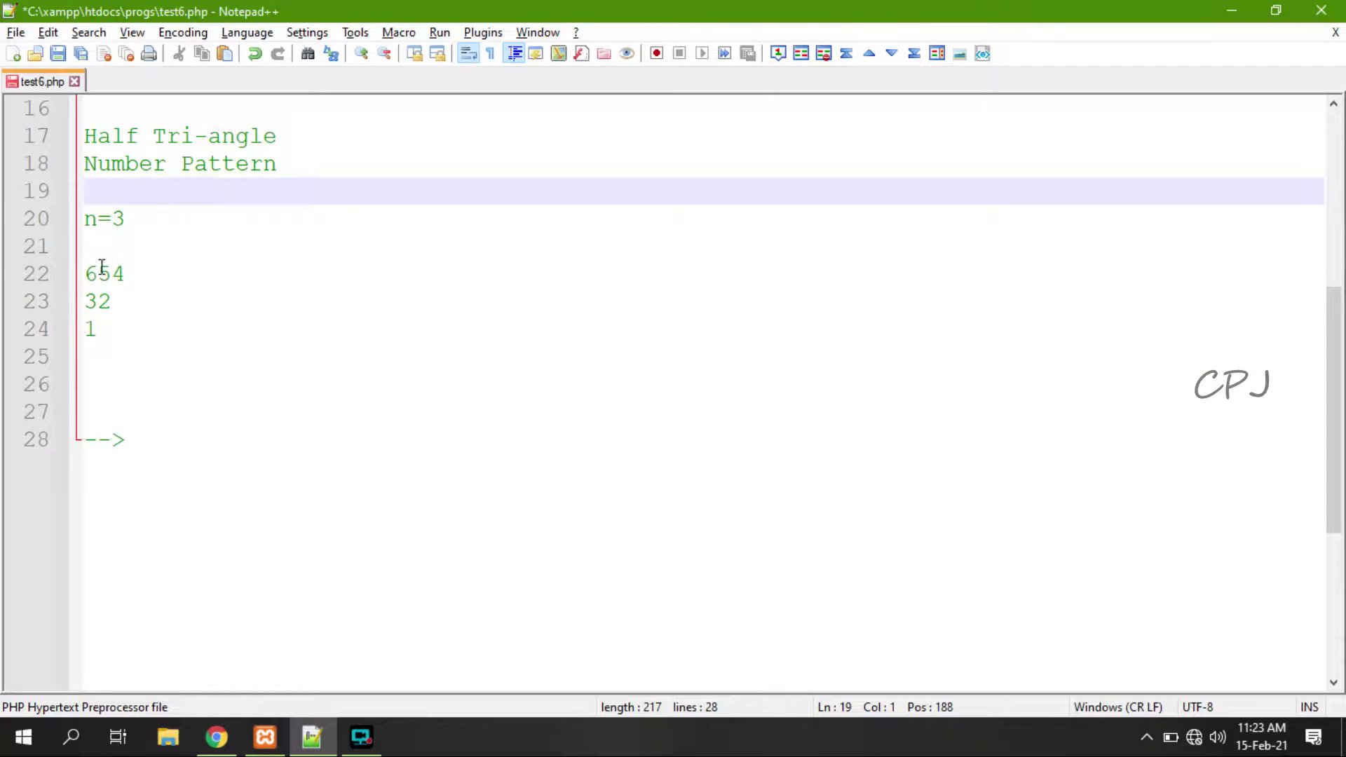
left_click(166, 215)
left_click(103, 274)
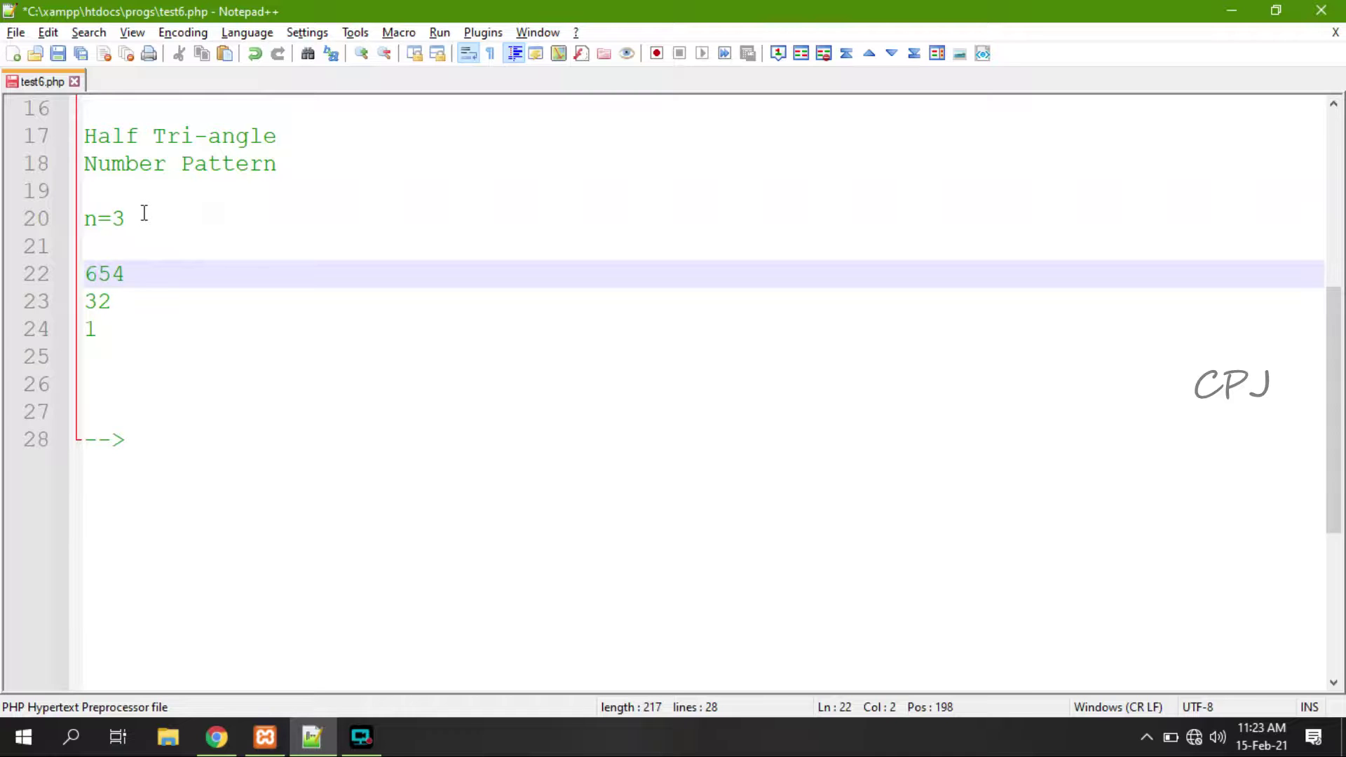
left_click(134, 379)
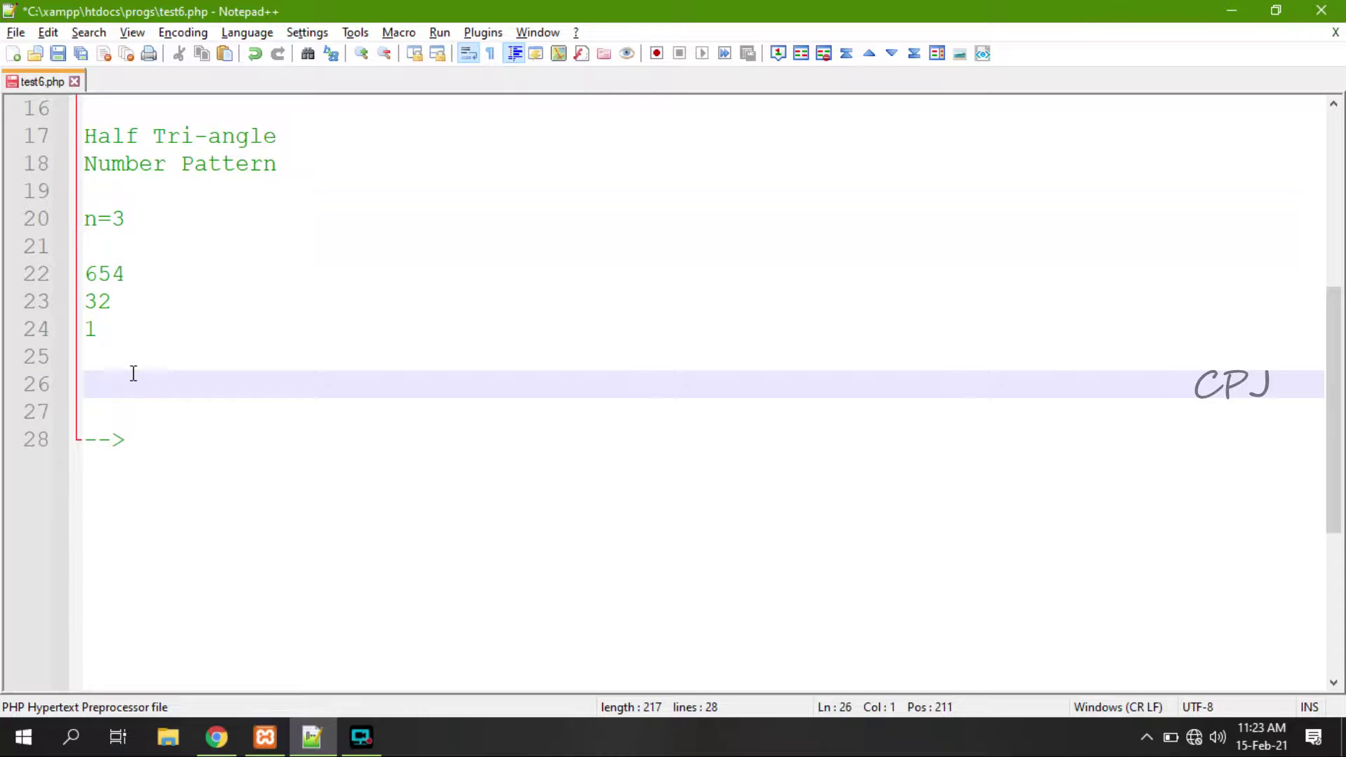
type("----------")
scroll(104, 276, "up", 5)
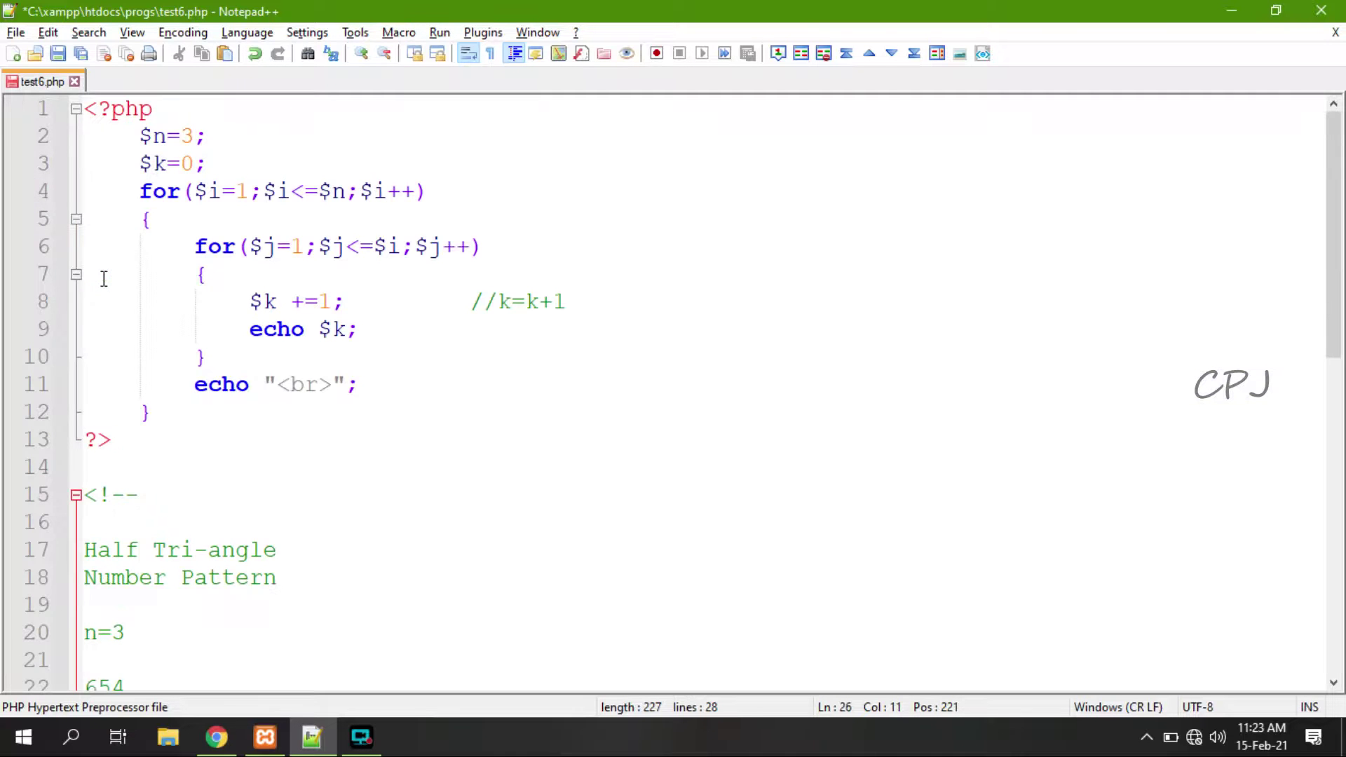
Select the outer for loop, then delete its closing brace.
left_click(143, 190)
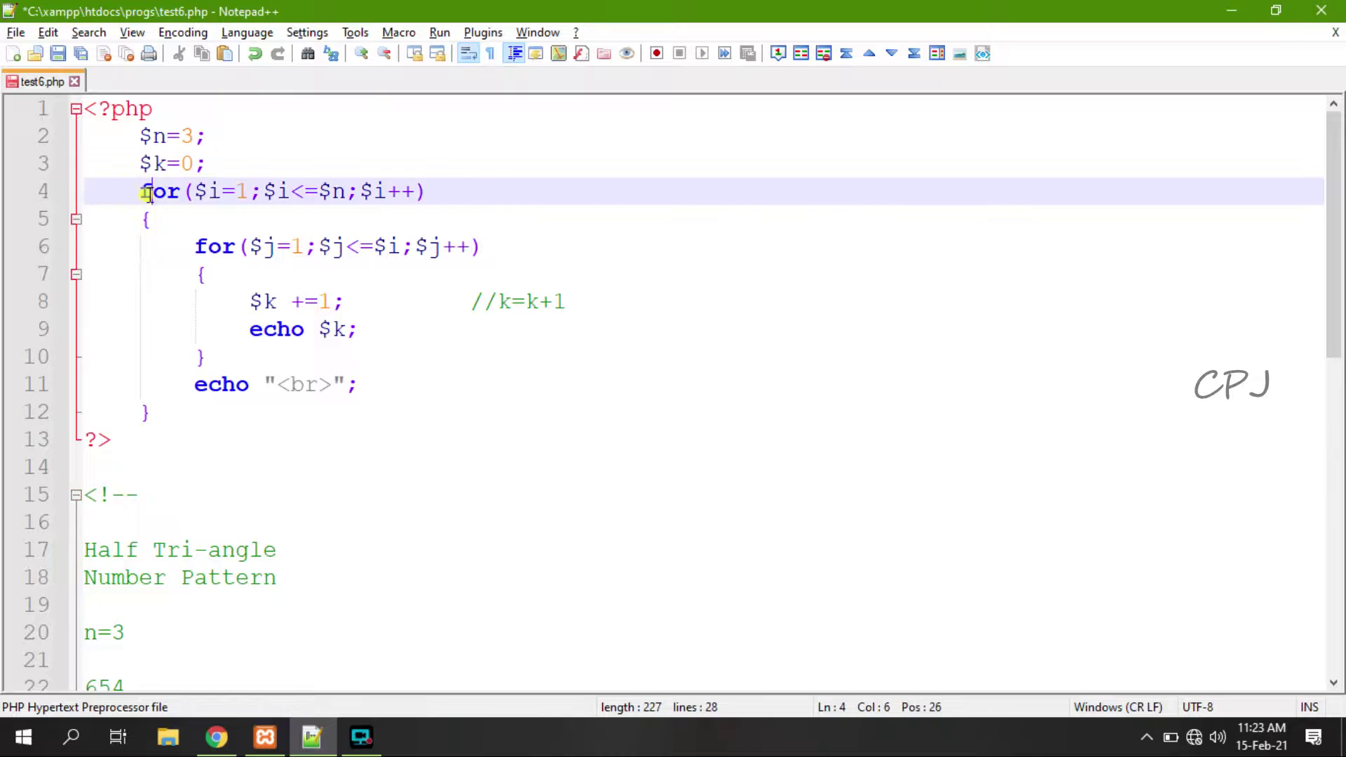
key("shift+End")
left_click_drag(150, 196, 151, 413)
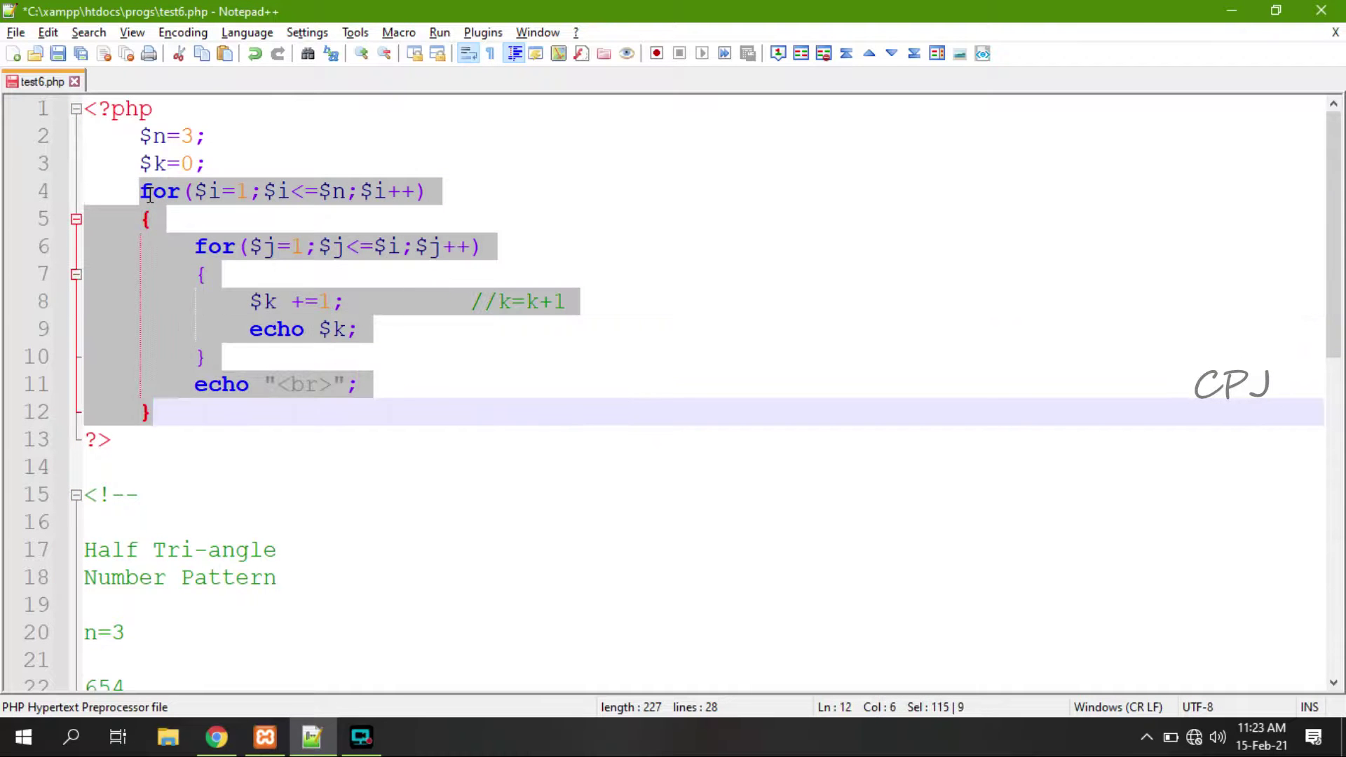
left_click(417, 403)
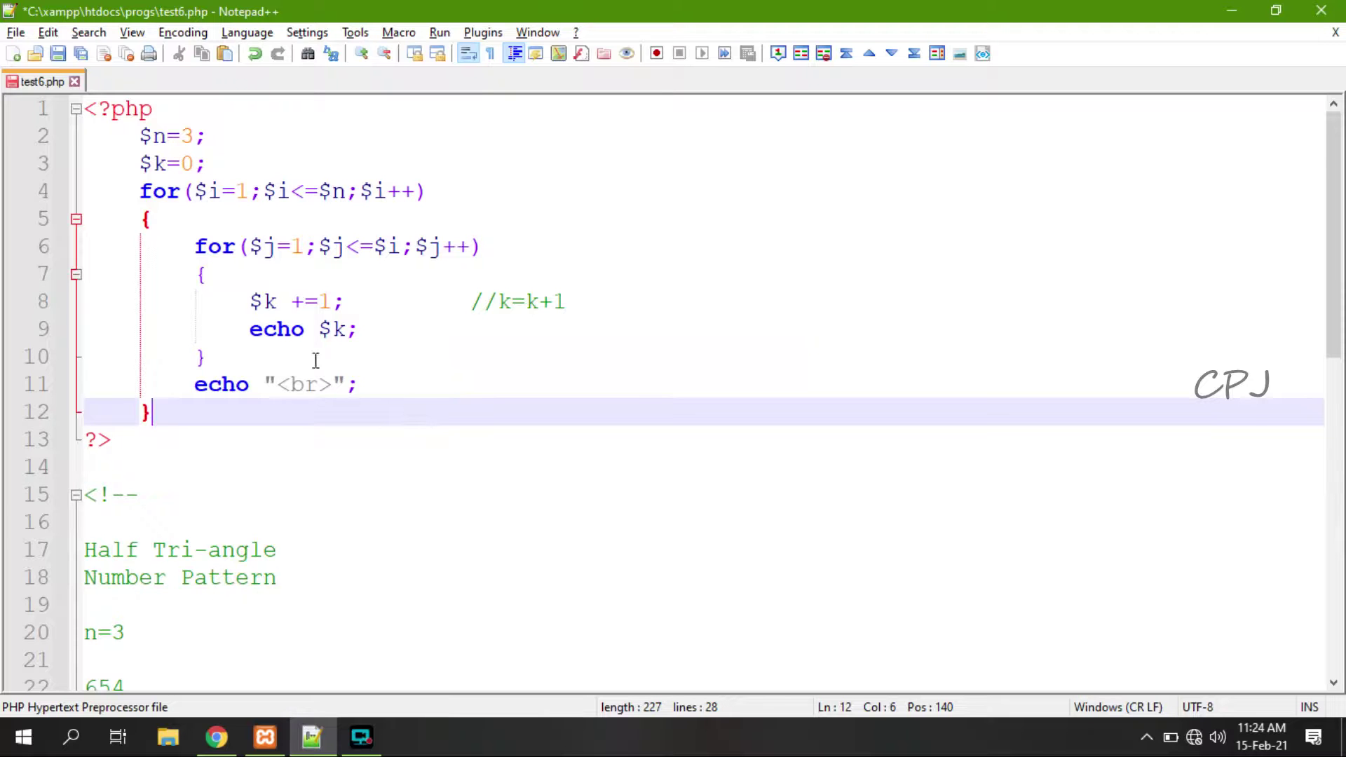
key("BackSpace")
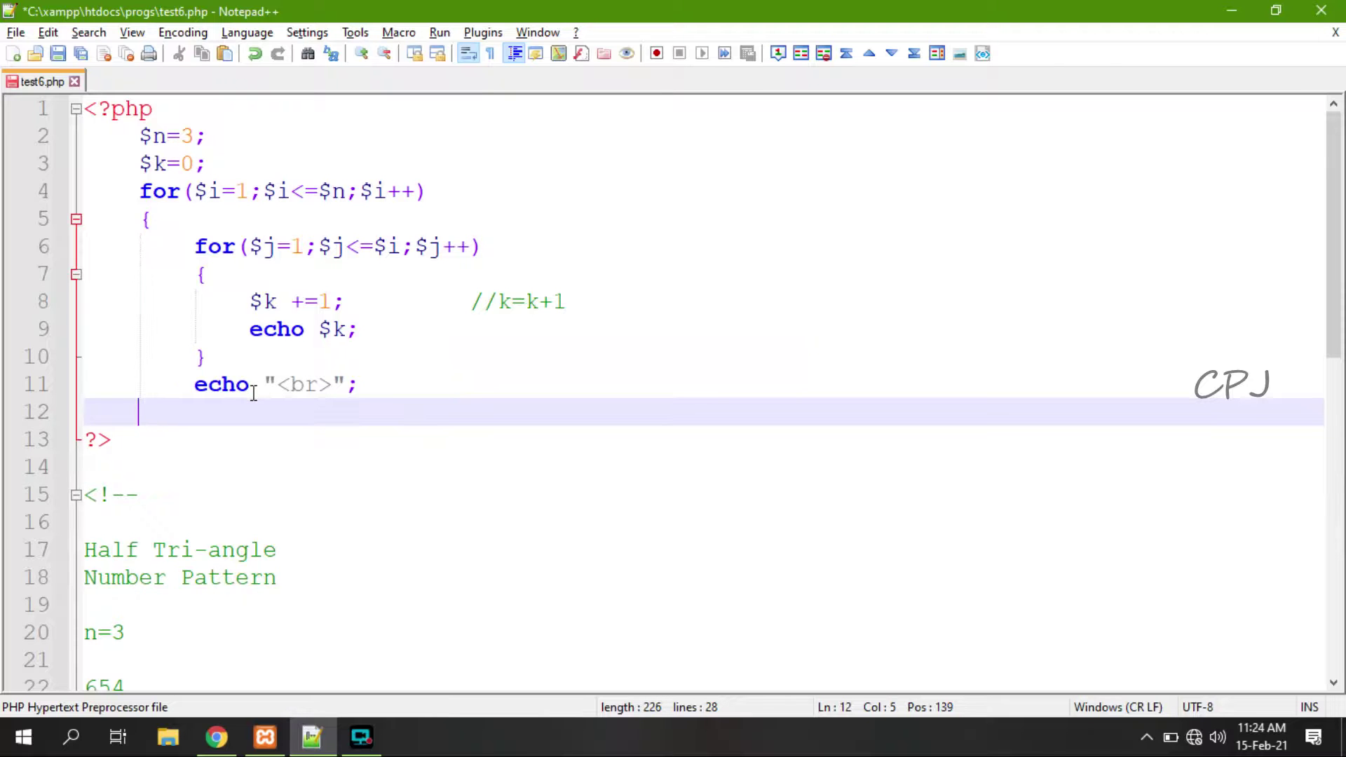
Delete the comment, echo statements and inner closing braces following $k +=1;.
key("shift+Up")
key("shift+Up")
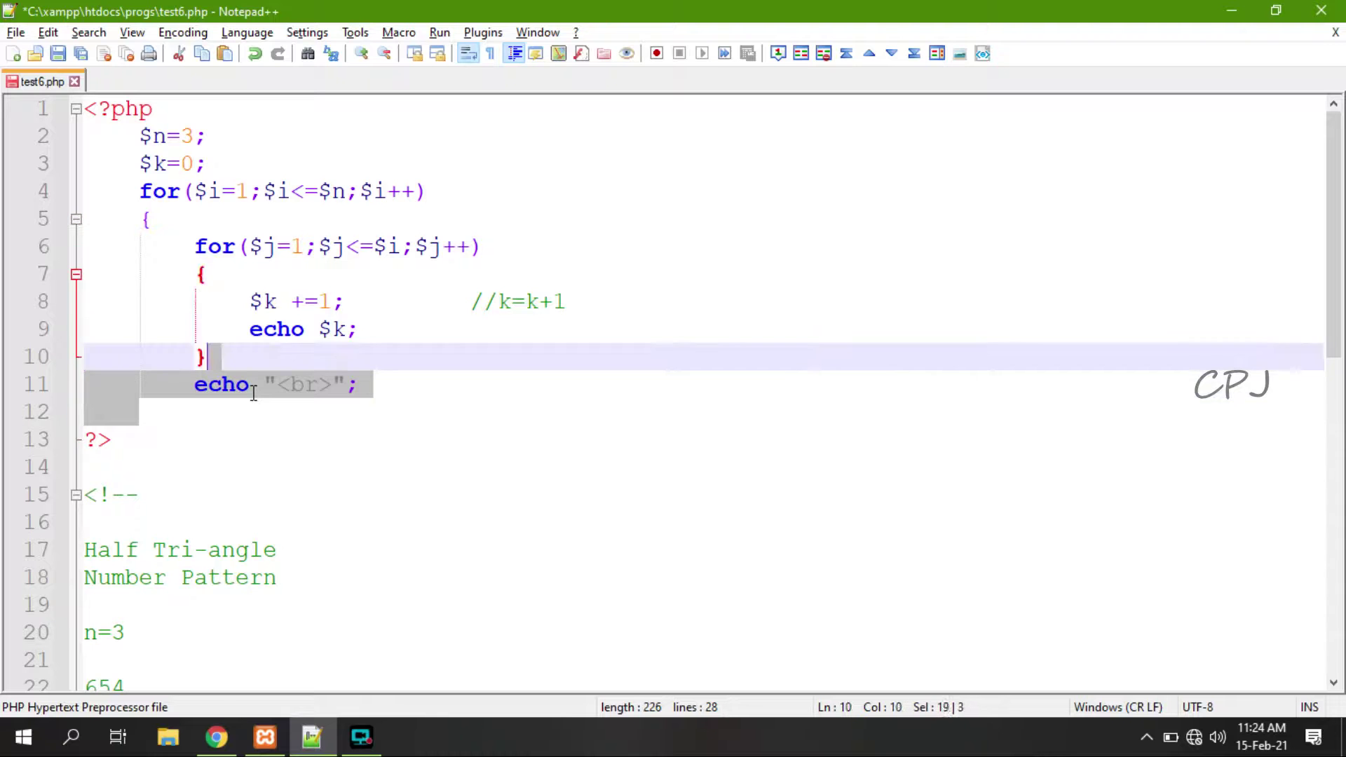
key("shift+Up")
key("shift+End")
key("shift+Home")
key("shift+Up")
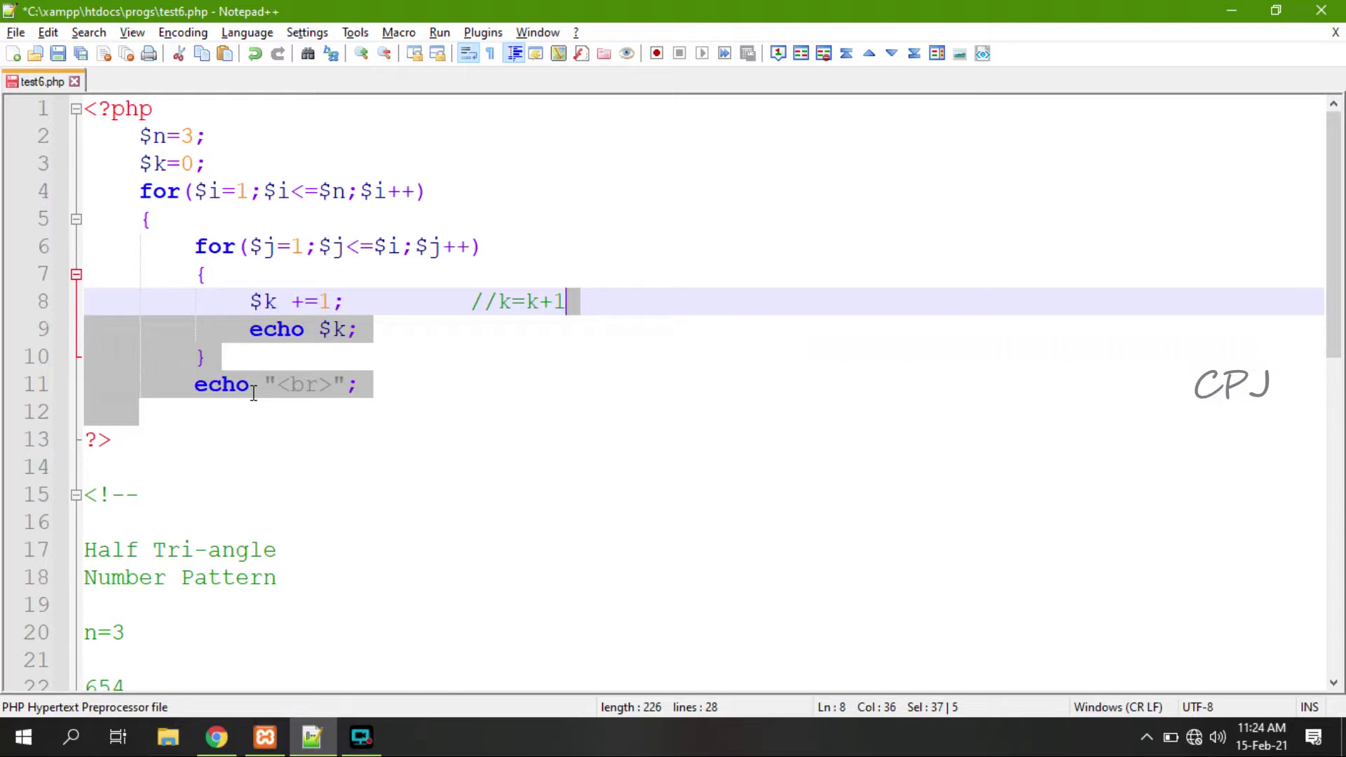
key("shift+Home")
key("ctrl+shift+Right")
key("ctrl+shift+Right")
key("ctrl+shift+Right")
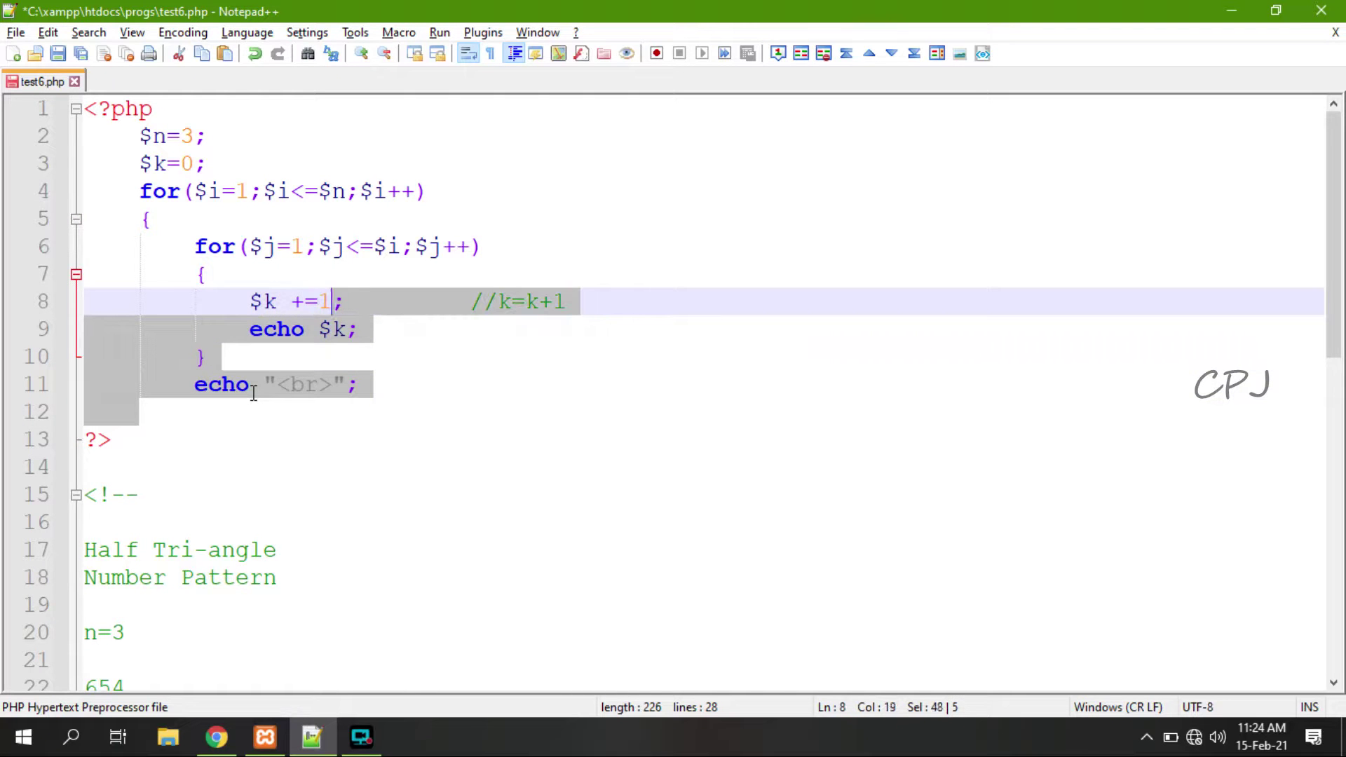
key("ctrl+shift+Right")
key("Delete")
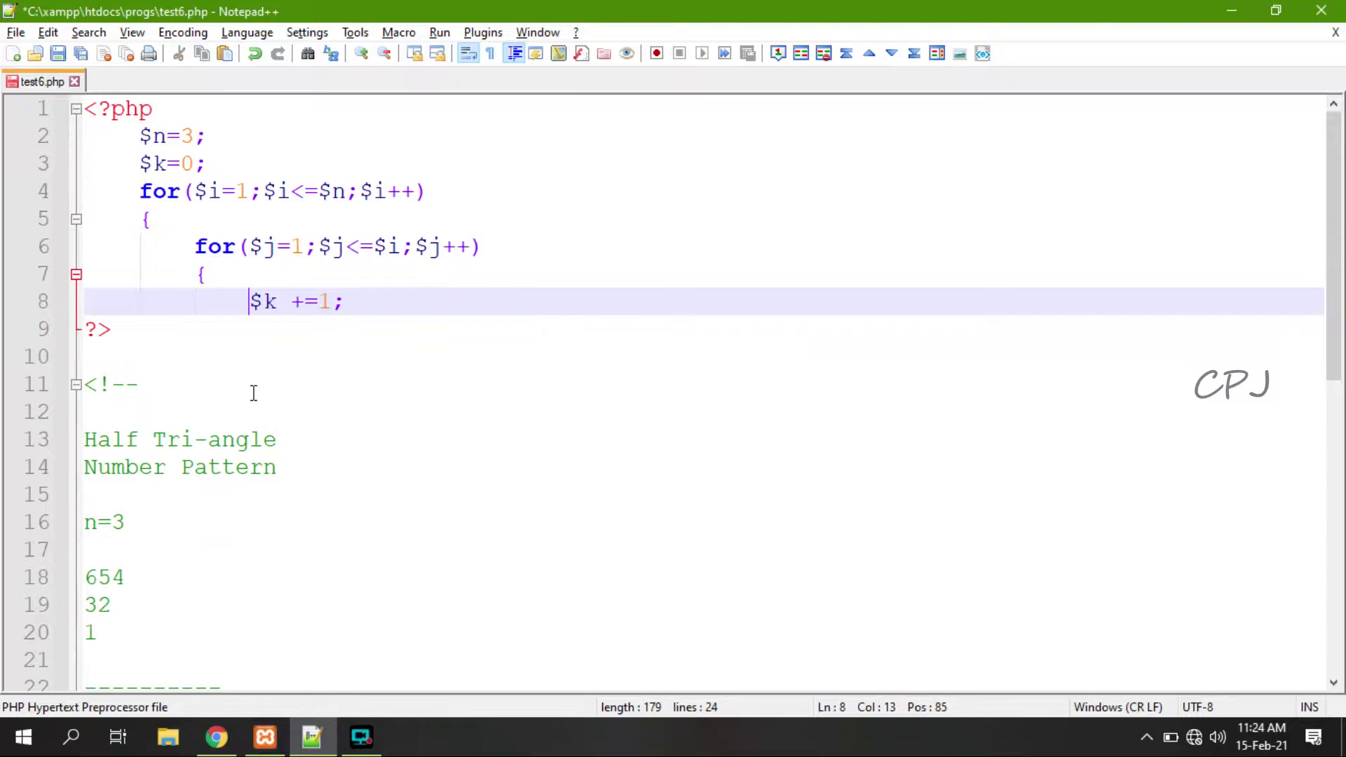
Remove the inner loop's opening brace, leaving $k +=1; on its own line.
key("shift+Home")
key("shift+Up")
key("shift+Up")
key("shift+End")
key("Delete")
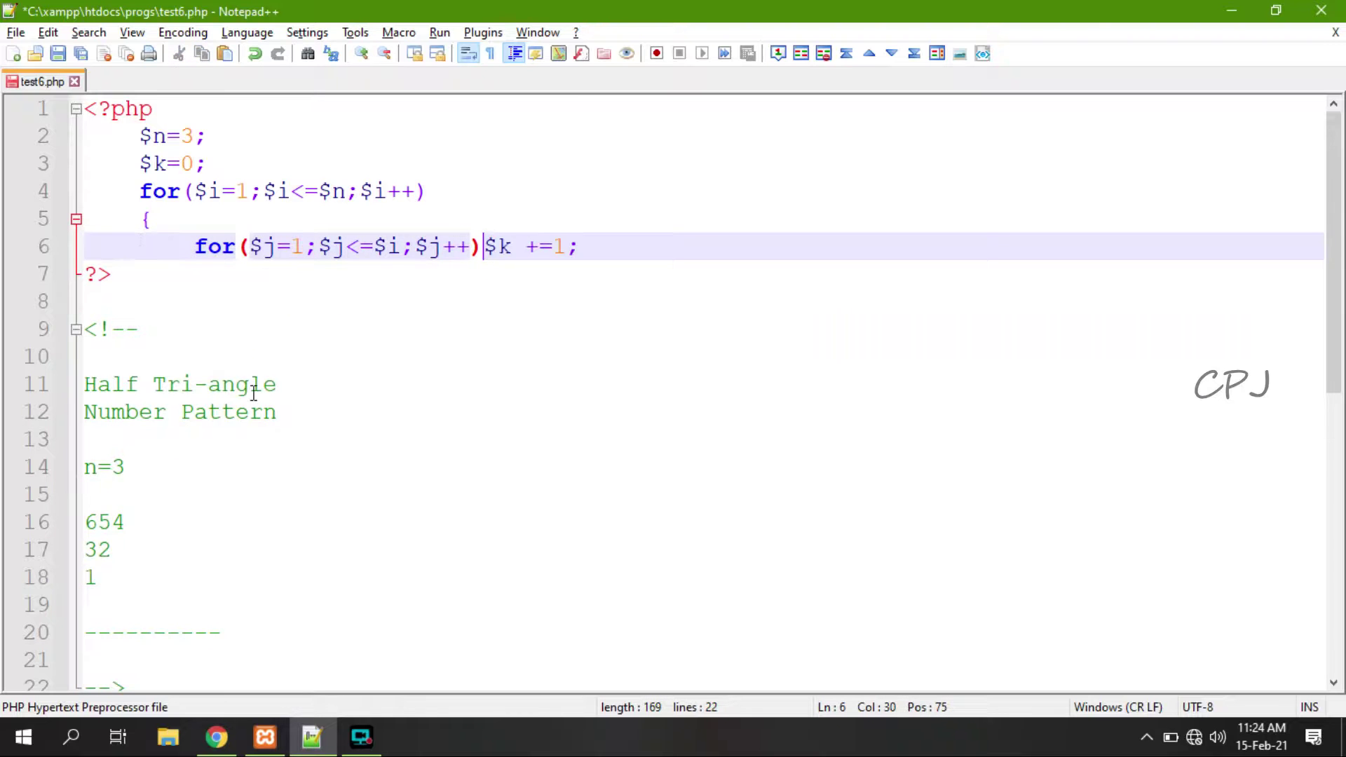
key("Return")
key("Up")
key("Up")
key("End")
key("Down")
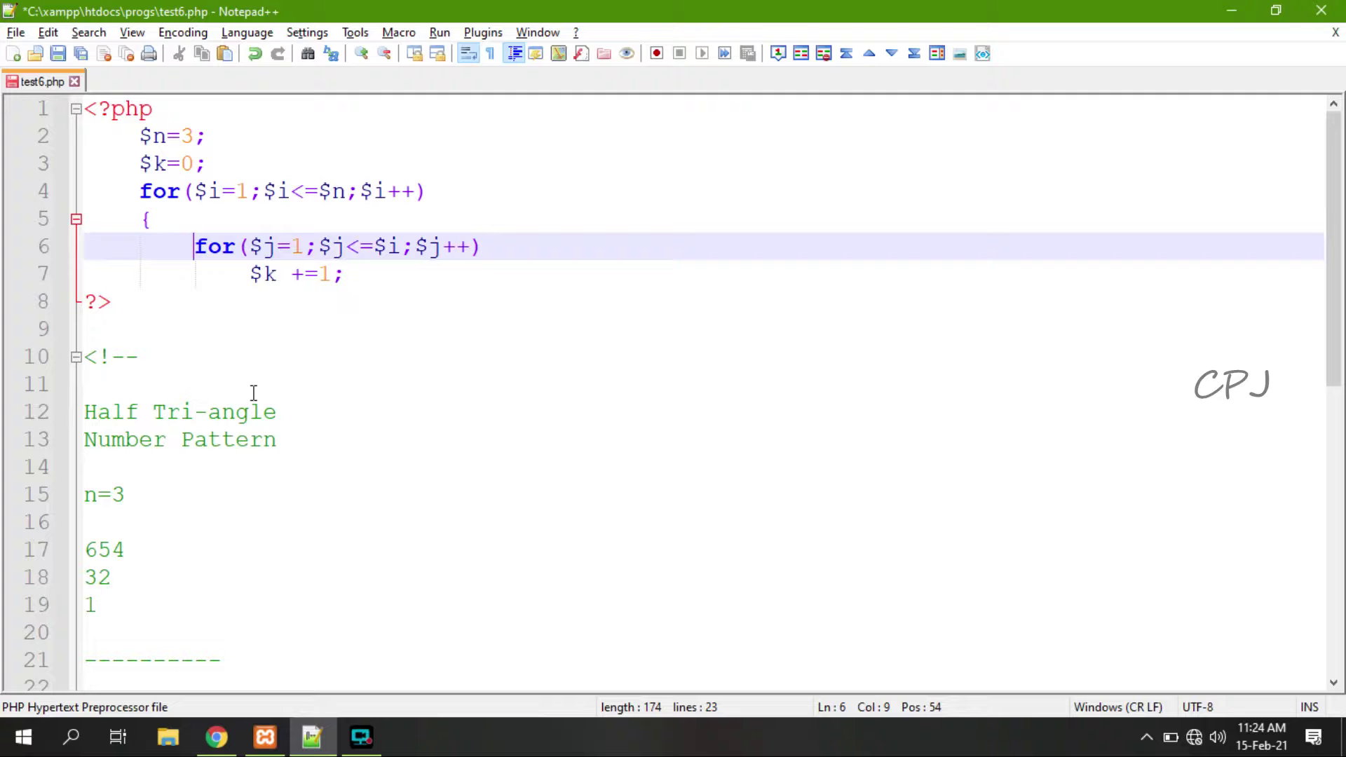
Remove the outer loop's opening brace, keeping the inner for loop on its own line.
key("shift+Home")
key("shift+Up")
key("shift+Left")
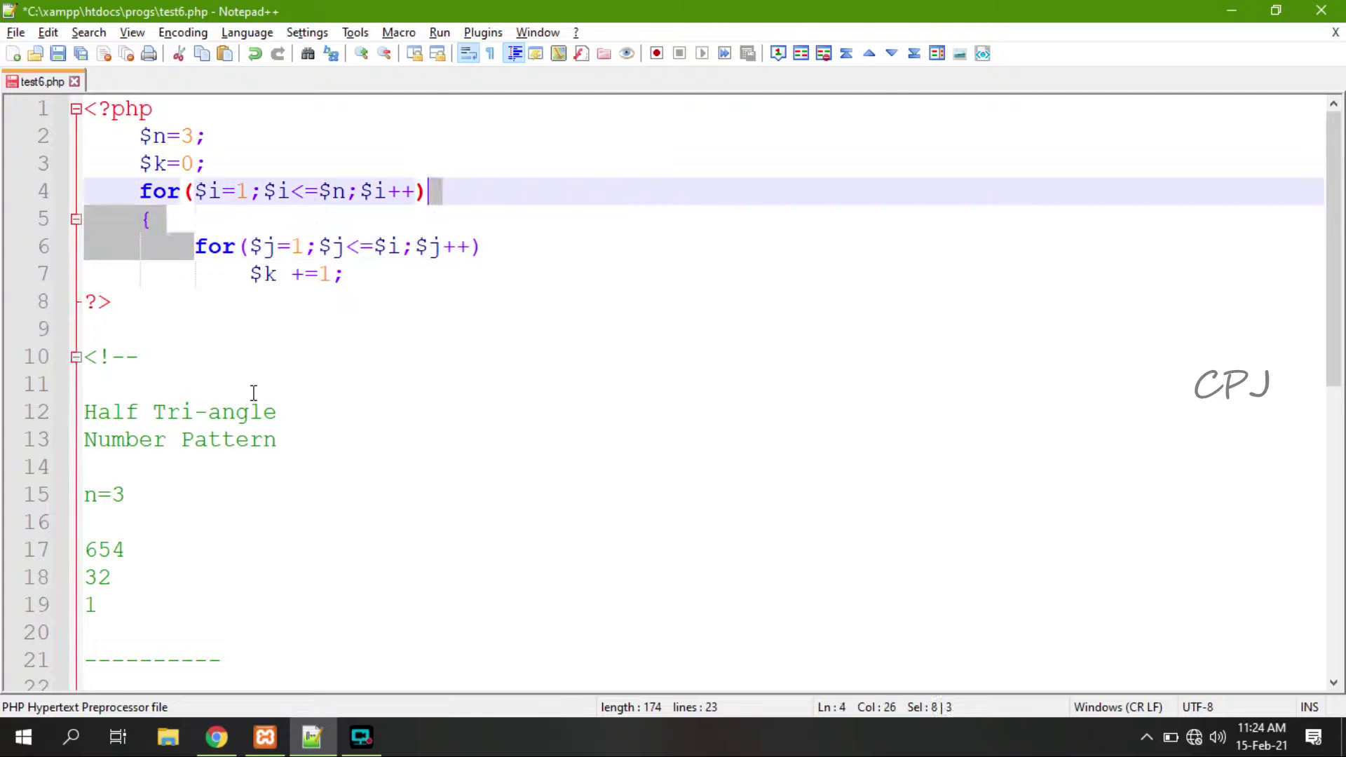
key("Delete")
key("Return")
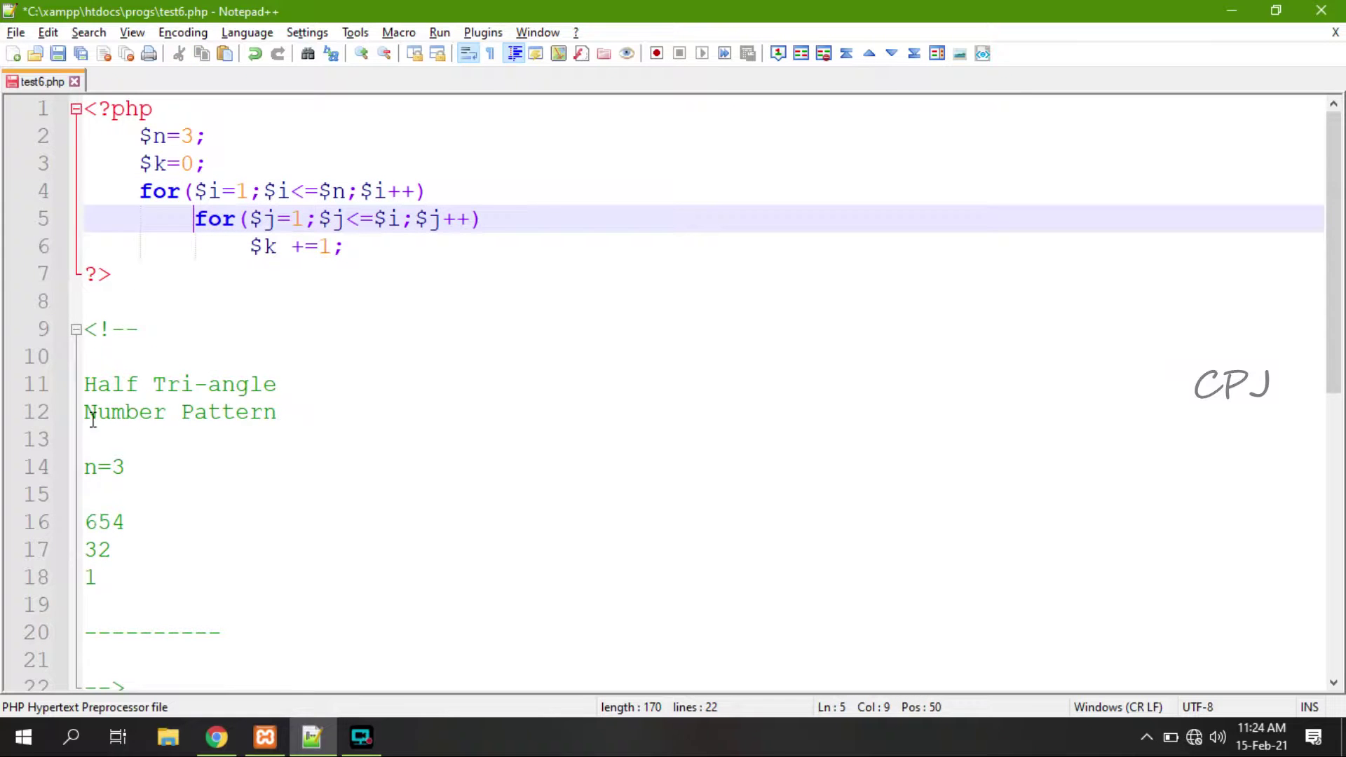
Annotate the counting loop with //k=6 and add blank lines below it.
left_click(148, 190)
key("Home")
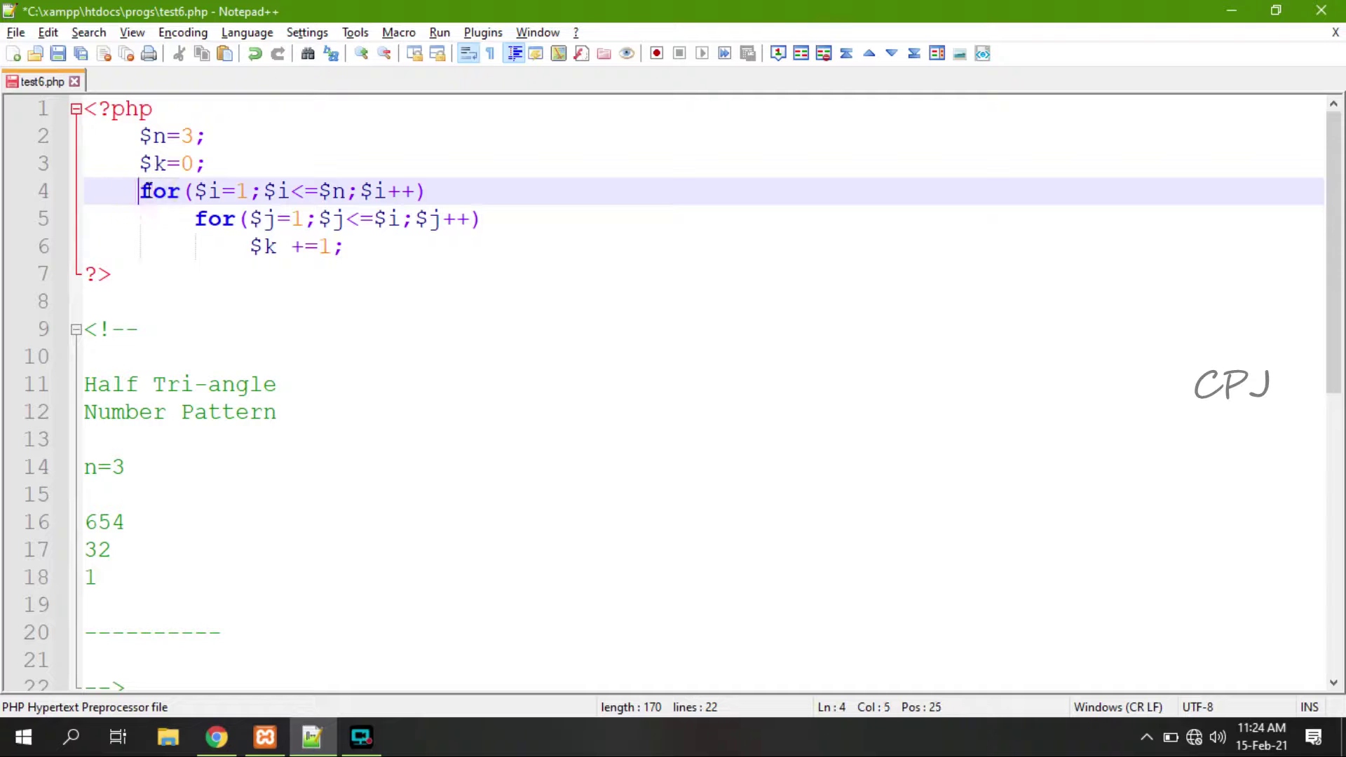
key("shift+Down")
key("shift+Down")
key("shift+End")
key("Right")
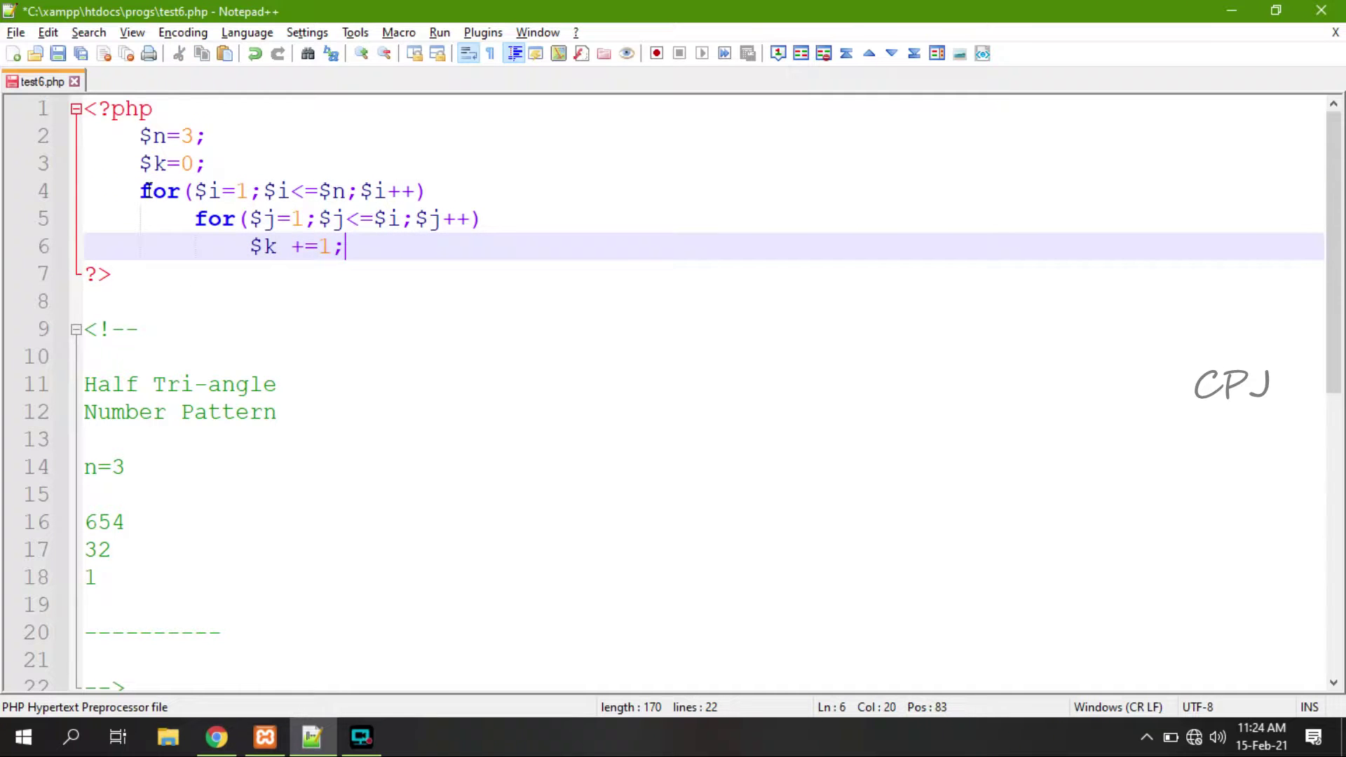
type("+=1;  //k")
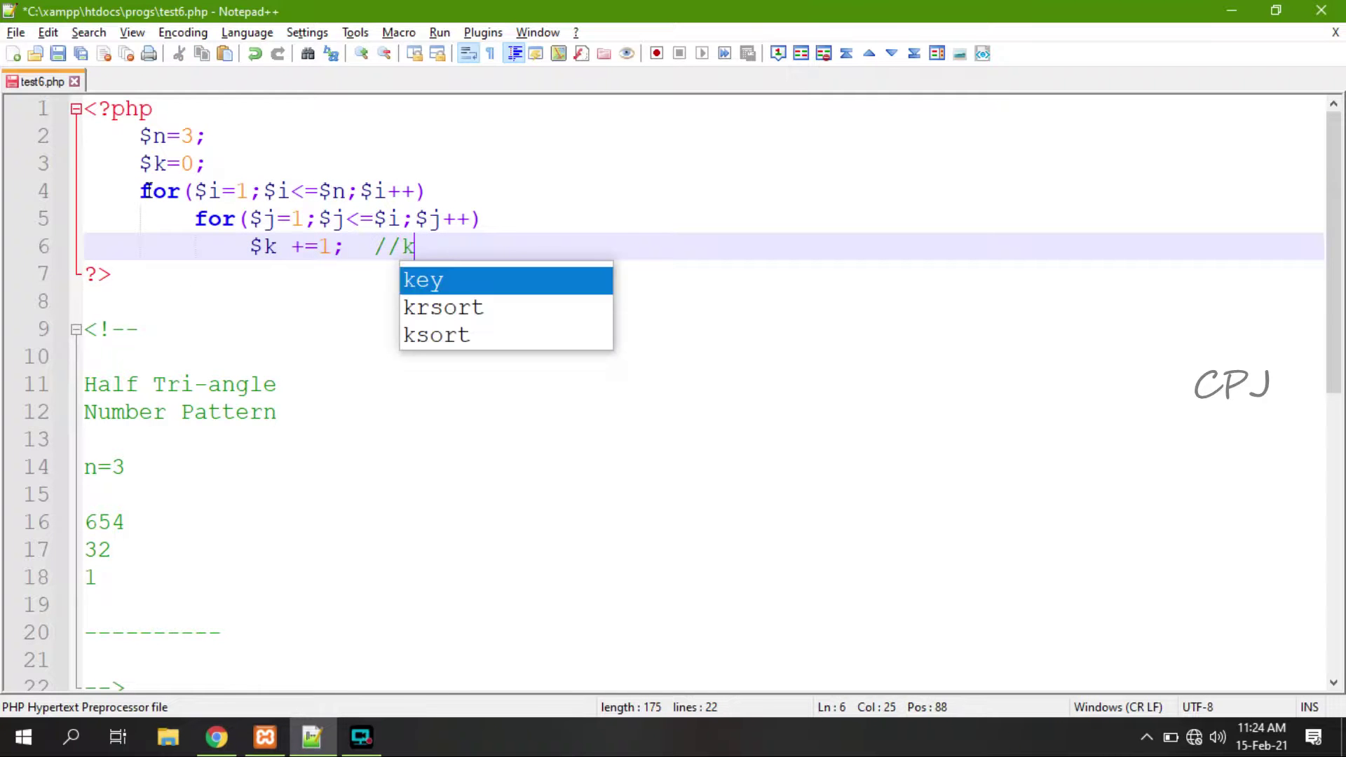
type("=6")
key("Escape")
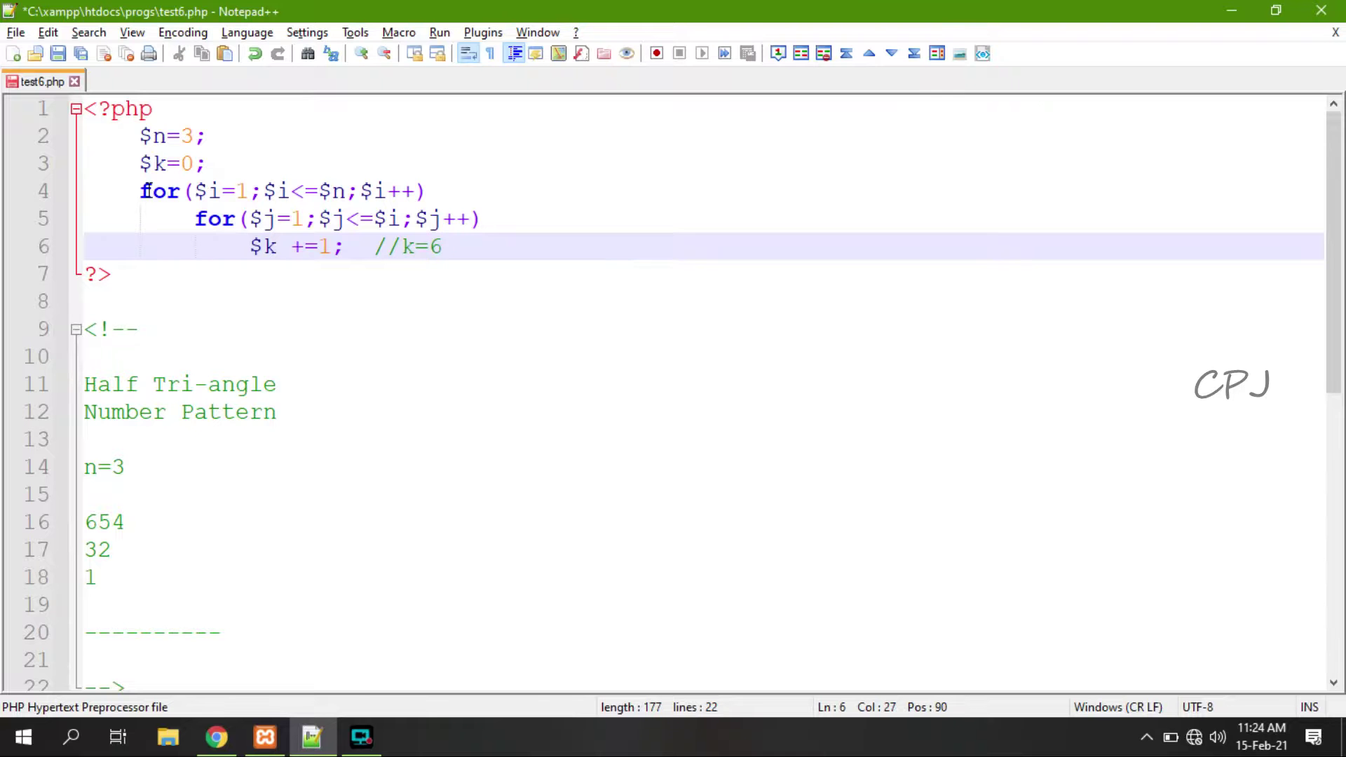
key("Return")
key("Return")
Paste the original printing loop below and change its += to -=.
key("shift+Tab")
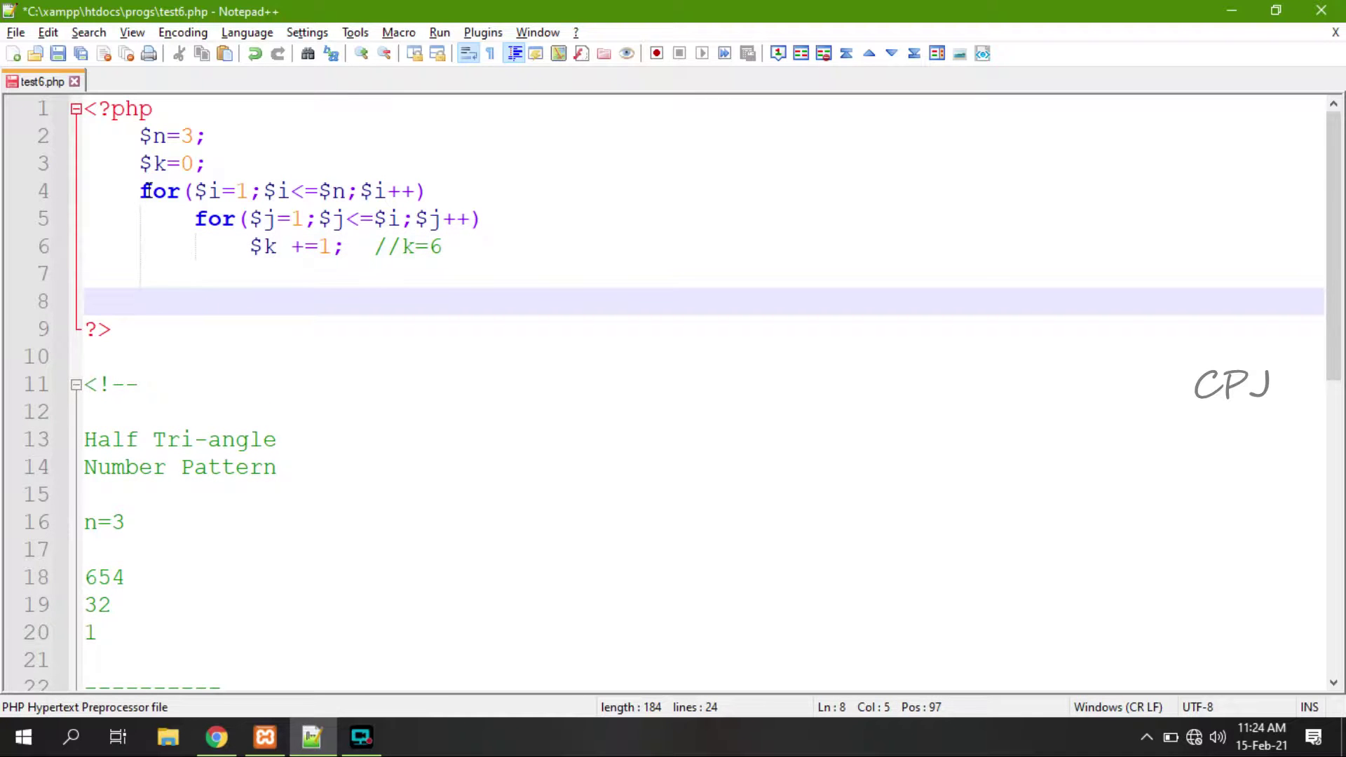
type("for($i=1;$i<=$n;$i++) \t{ \t\tfor($j=1;$j<=$i;$j++) \t\t{ \t\t\t$k +=1;\t\t\t//k=k+1 \t\t\techo $k; \t\t} \t\techo \"<br>\"; \t}")
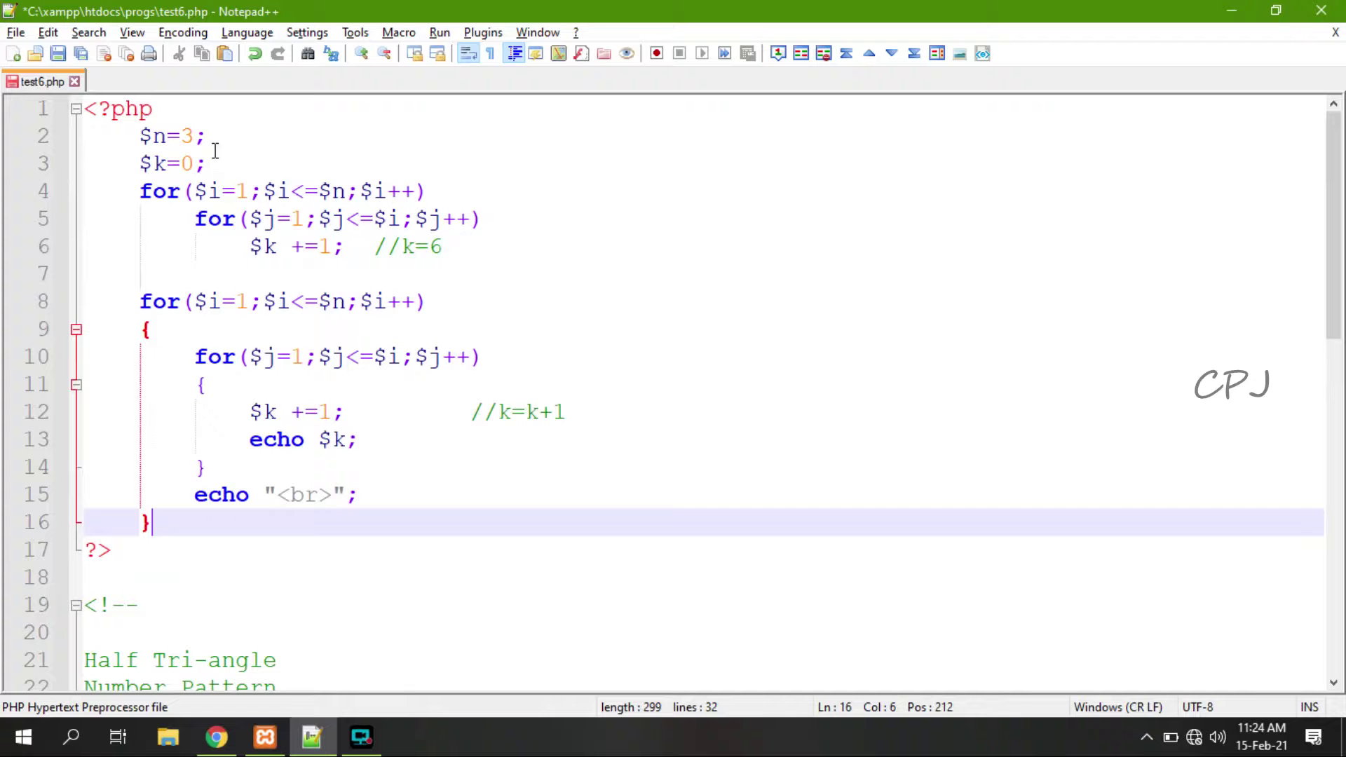
left_click(306, 411)
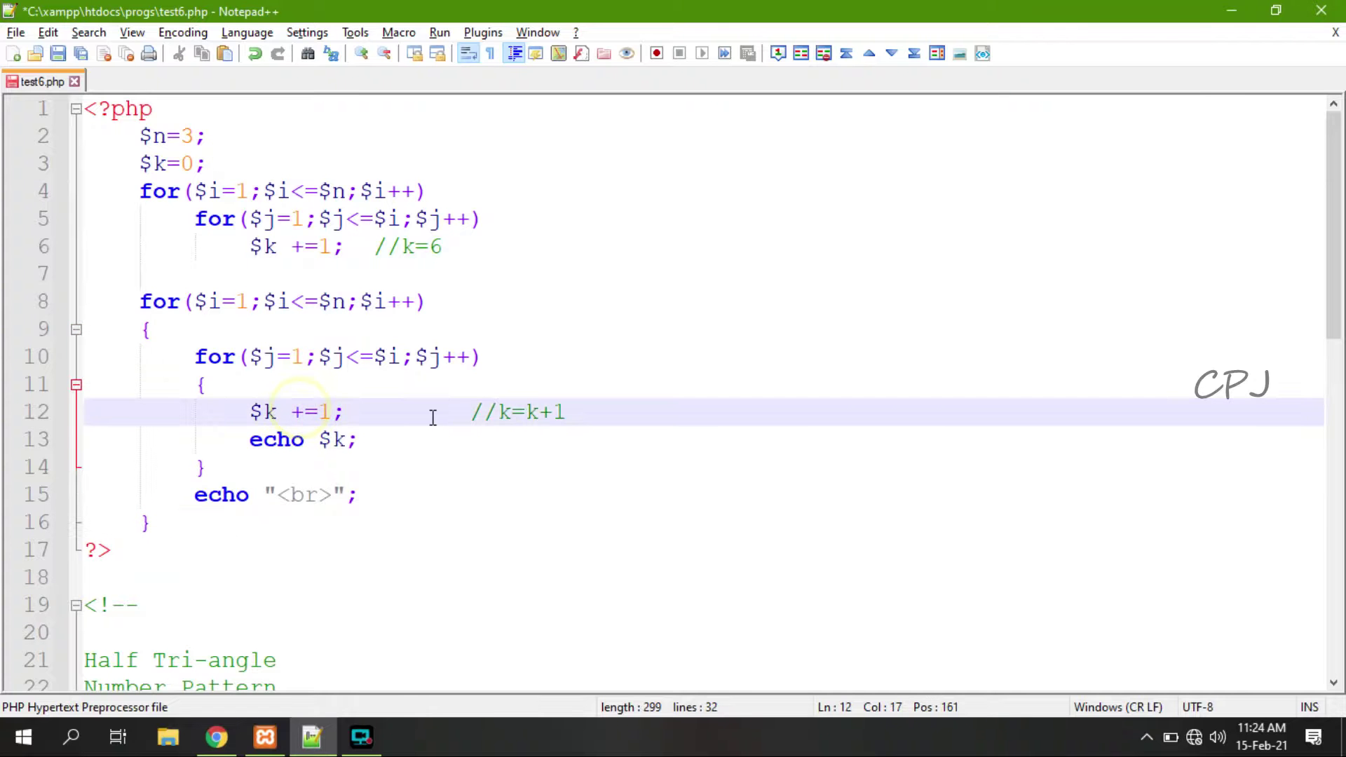
key("BackSpace")
type("-")
scroll(431, 417, "down", 4)
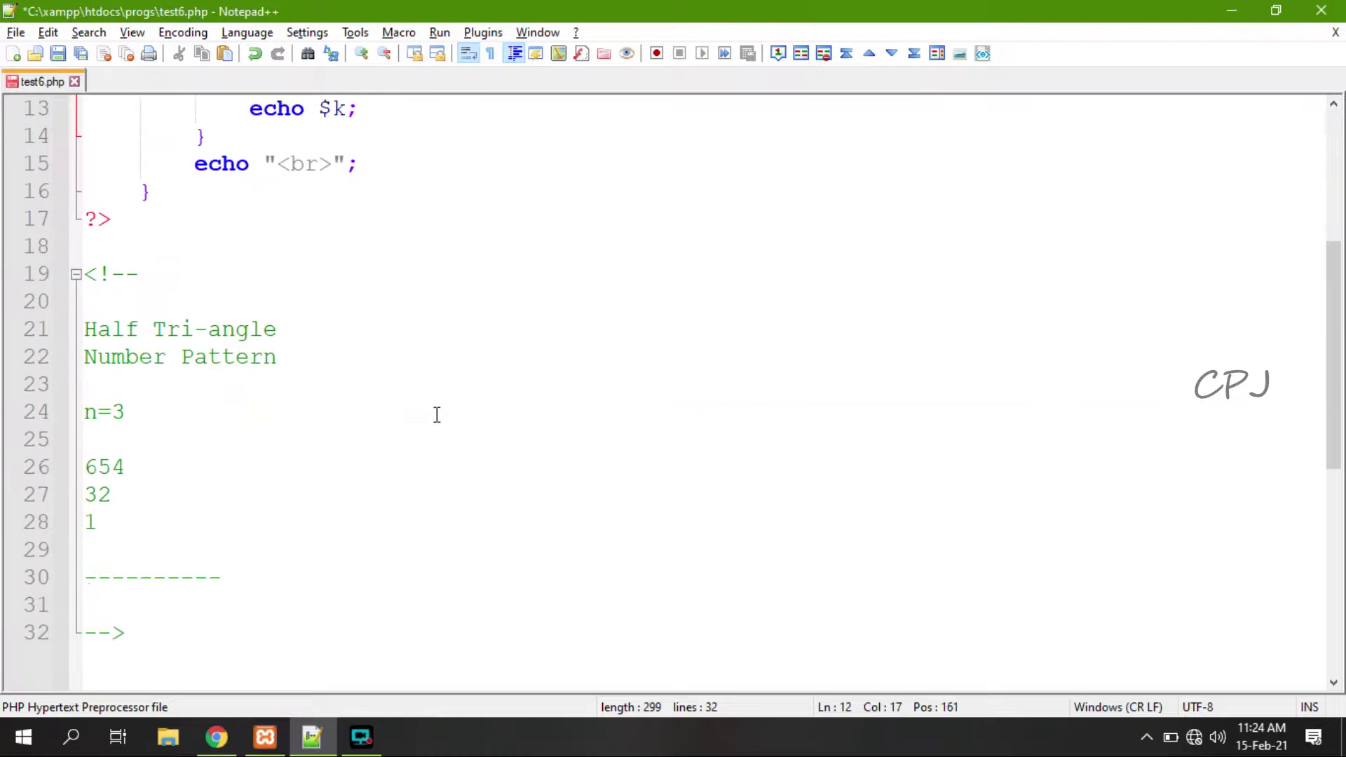
Review the expected 654 output line in the comment and save test6.php.
left_click(152, 467)
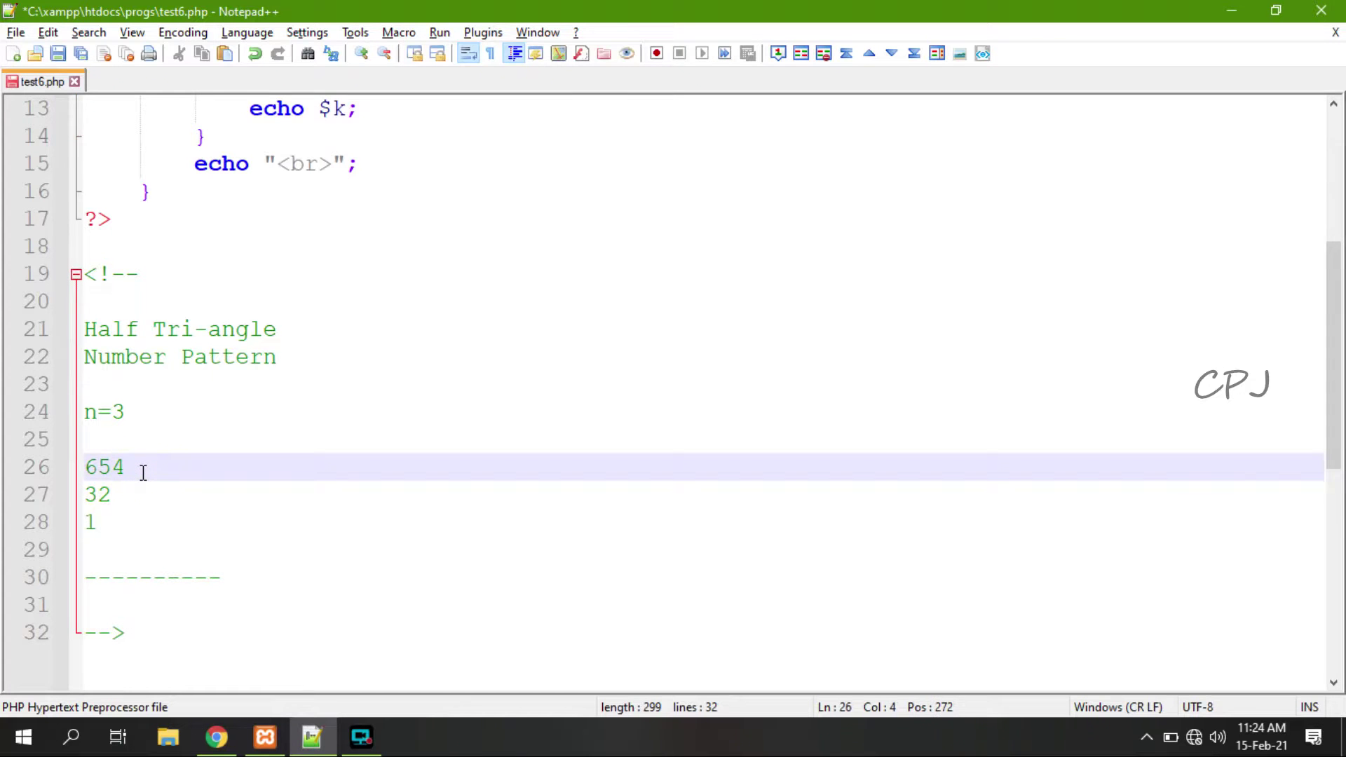
key("Left")
key("Left")
key("Right")
key("Up")
scroll(168, 416, "up", 4)
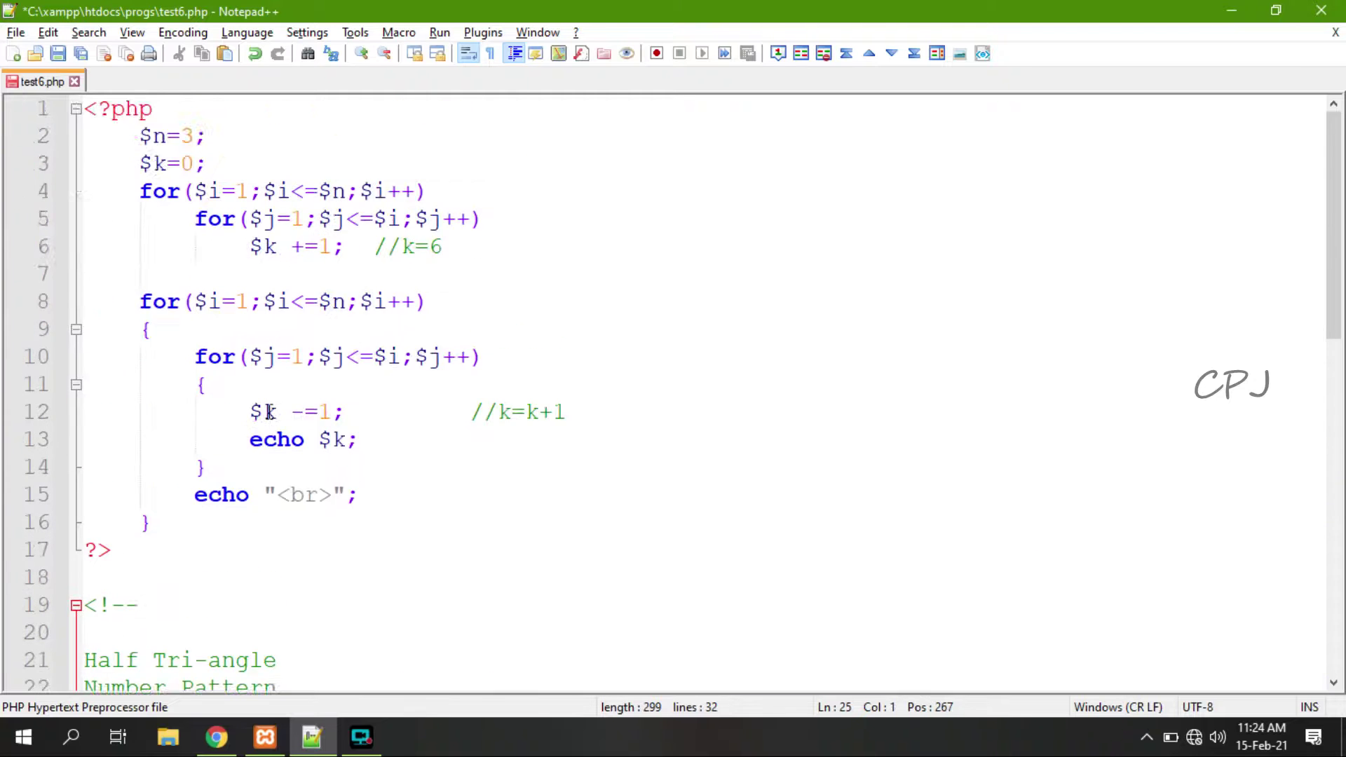
scroll(445, 375, "down", 1)
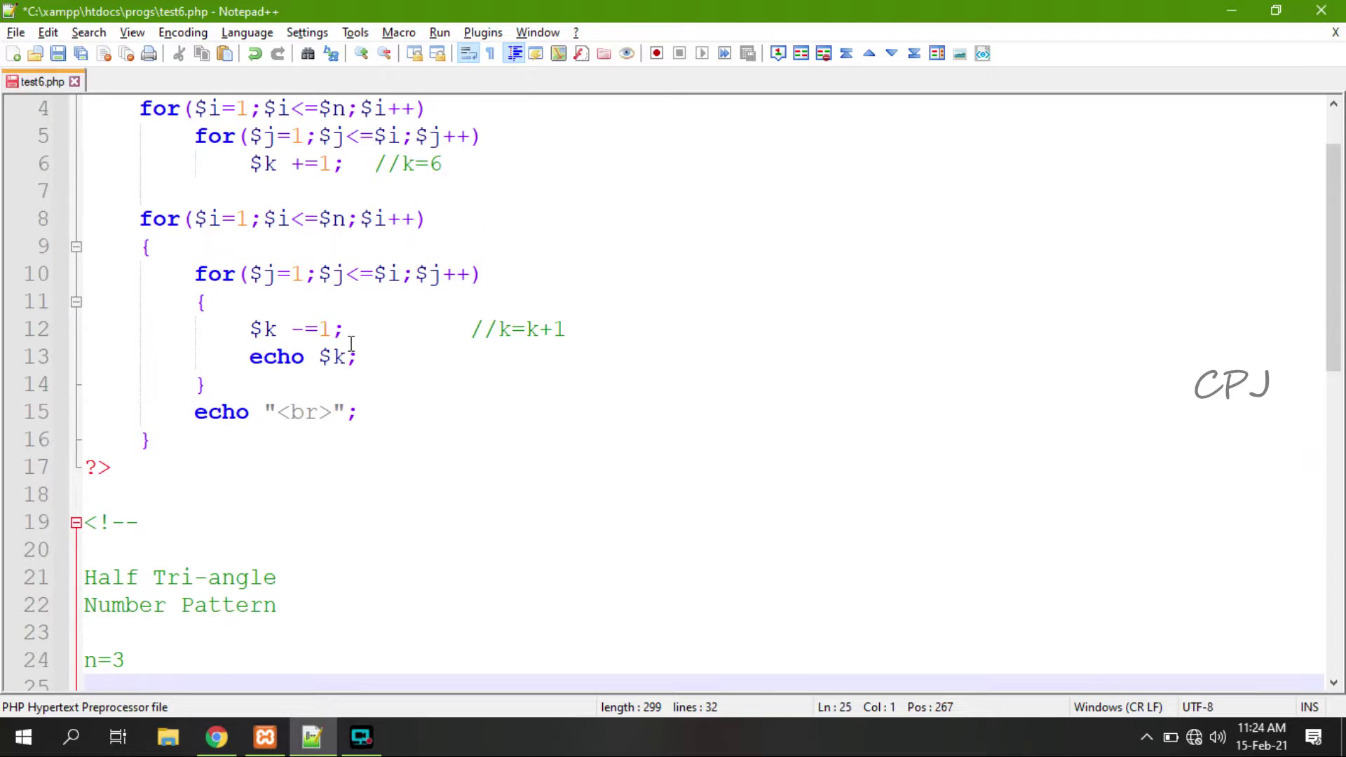
key("ctrl+s")
Load localhost/progs/test6.php in Chrome, see 5, 43, 210, and return to Notepad++.
key("alt+Tab")
key("alt+Tab")
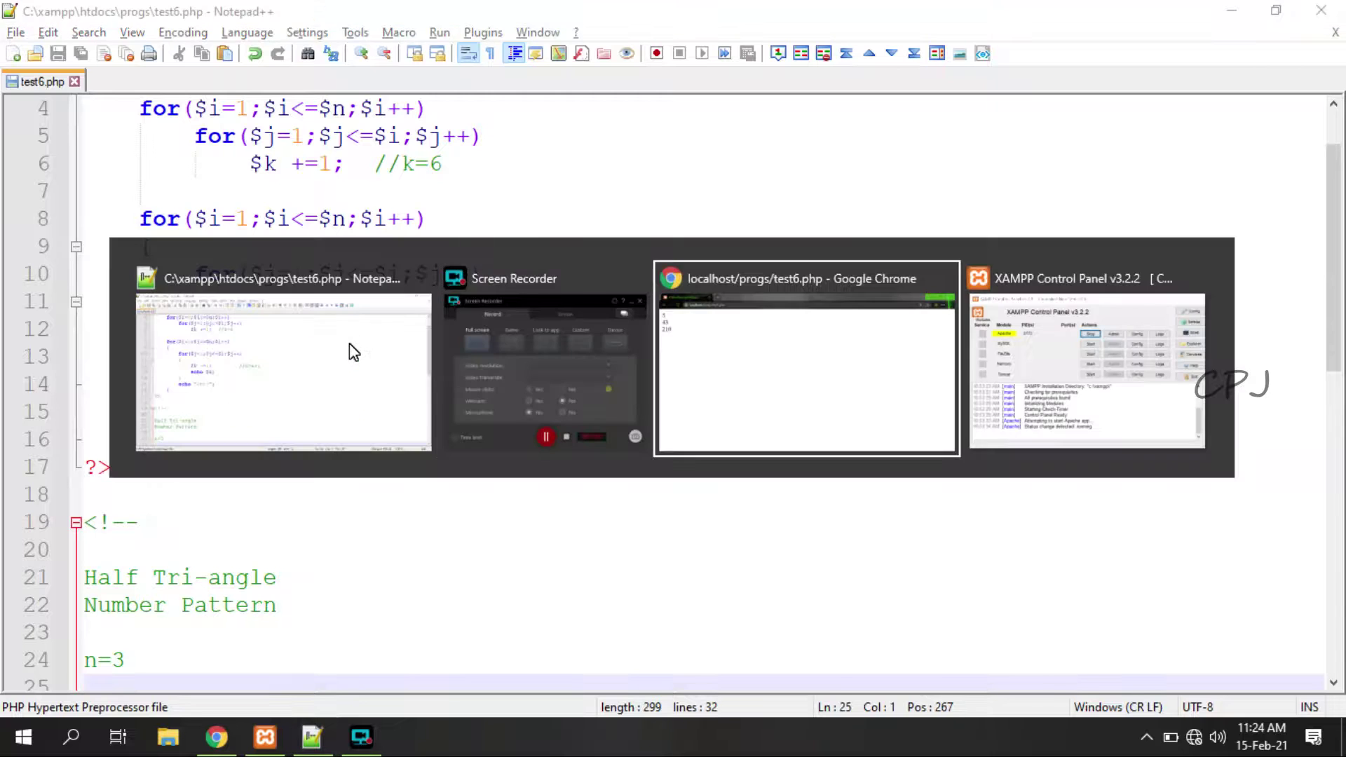
type("localhost/progs/test6.php")
key("Return")
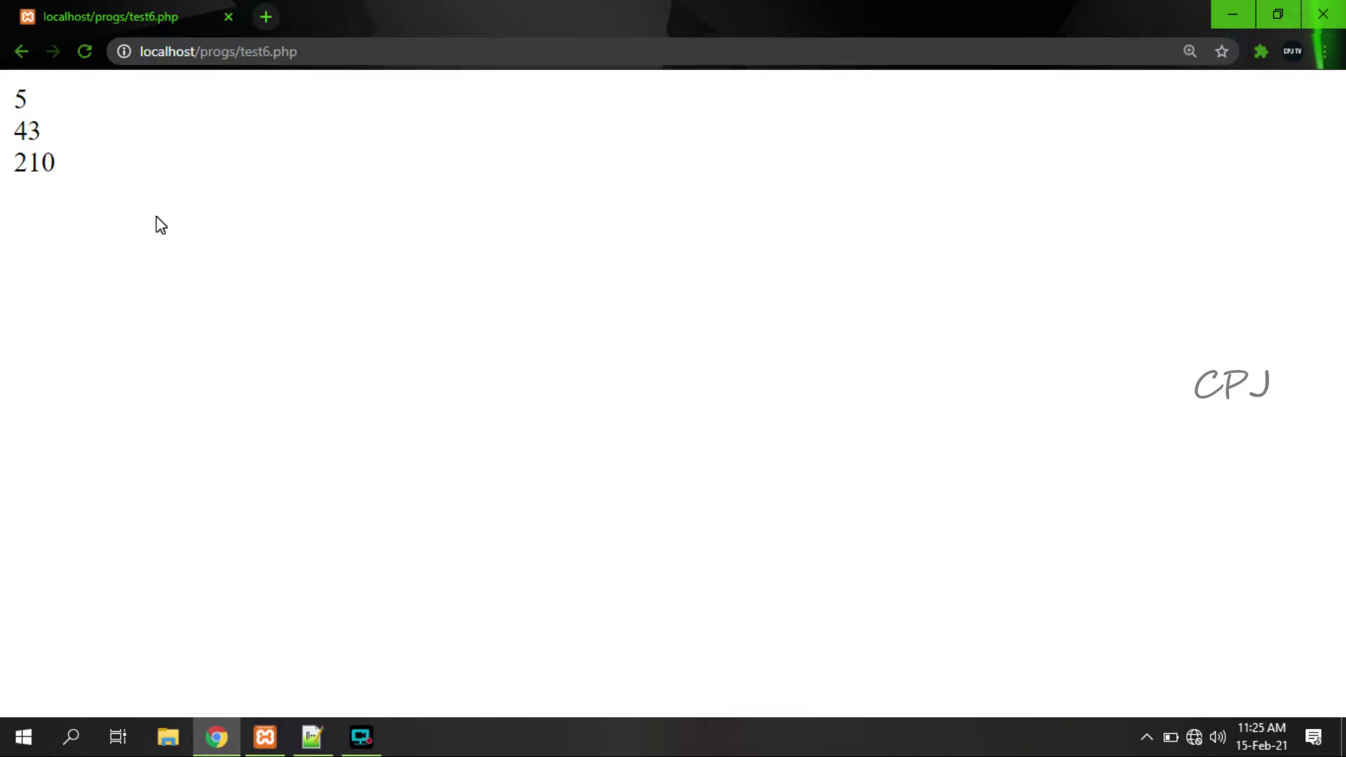
key("alt+Tab")
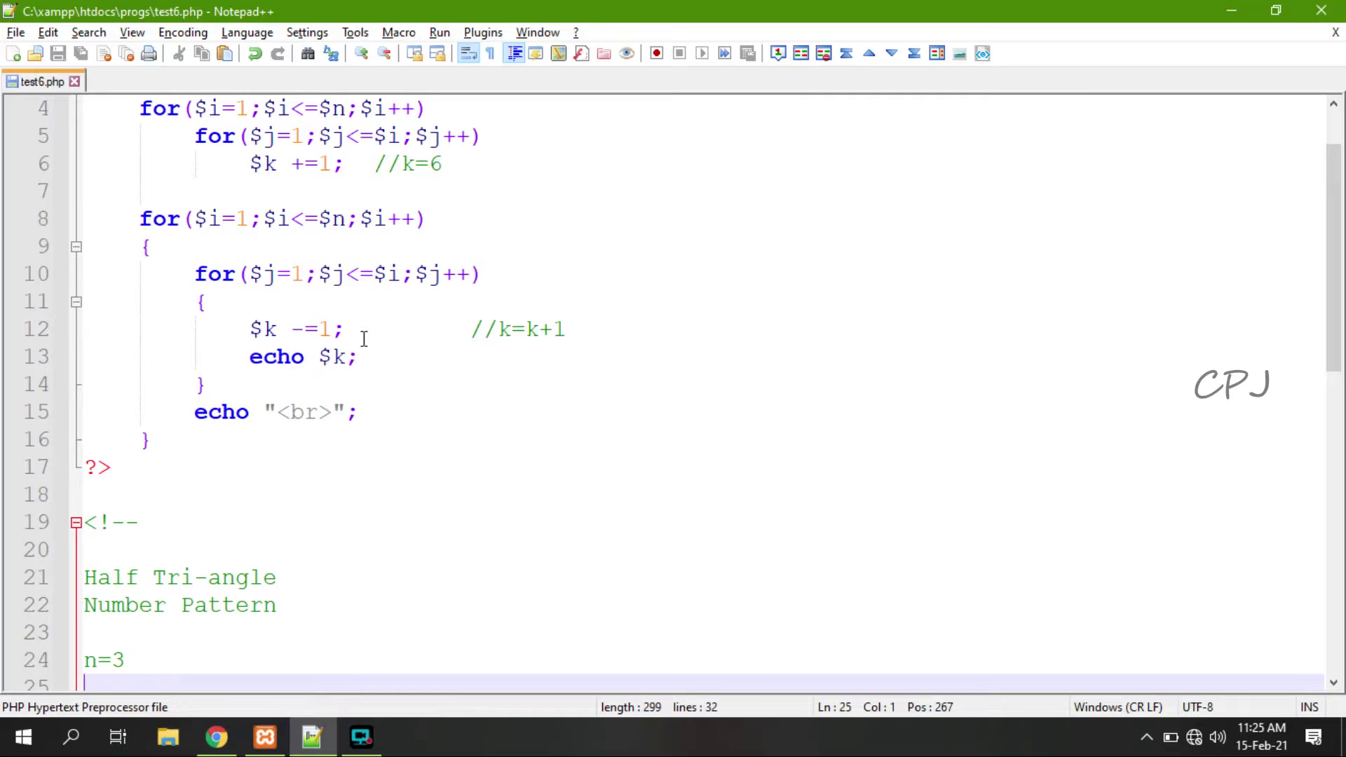
Insert $k=$k+1; between the two loops, save, and reload Chrome to get 6, 54, 321.
left_click(328, 190)
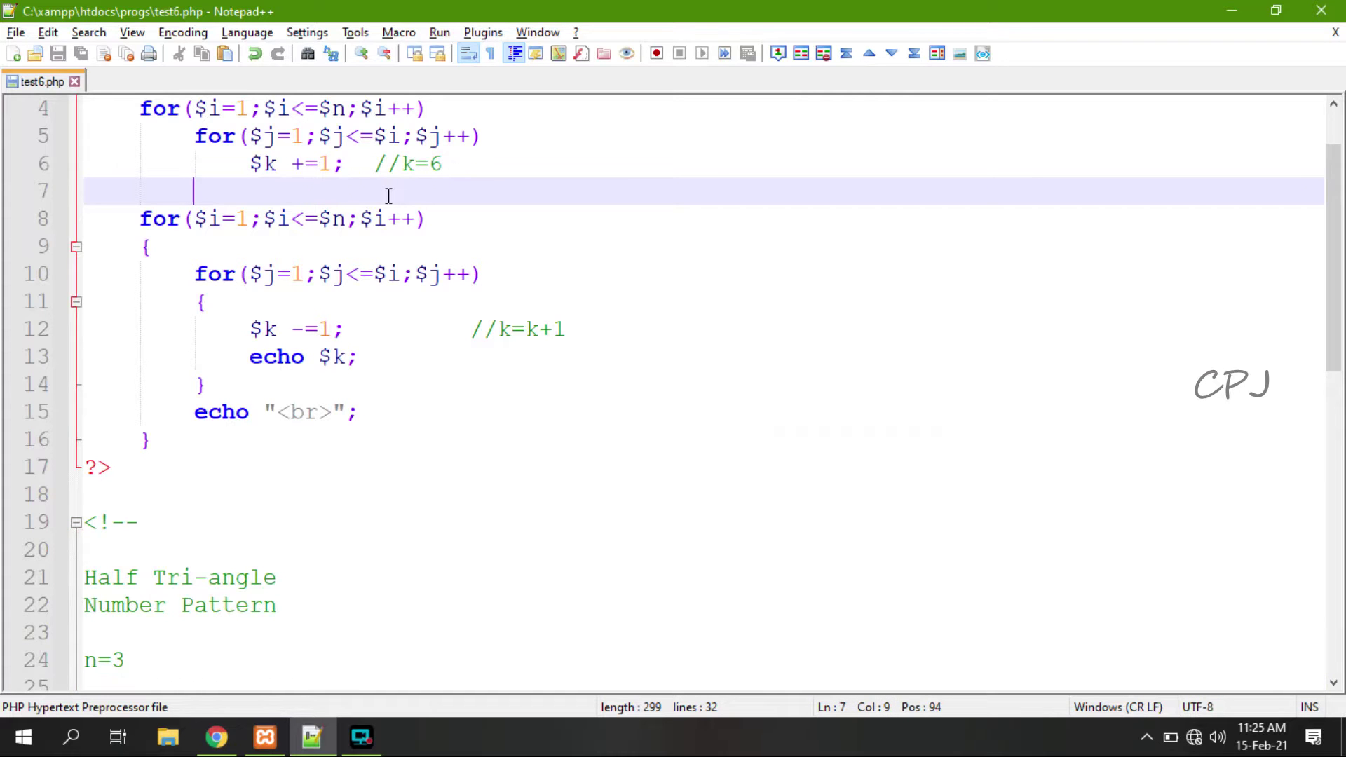
key("BackSpace")
type("$k")
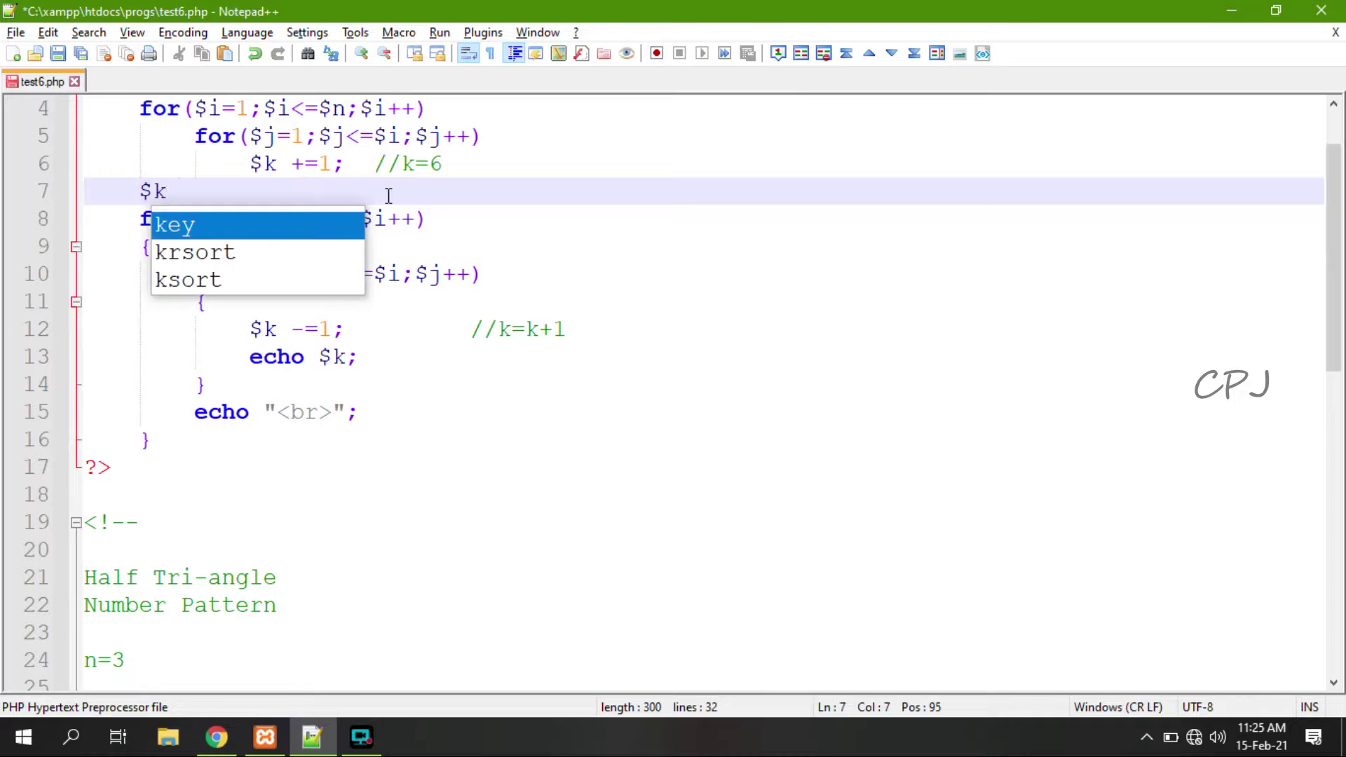
type("=$k")
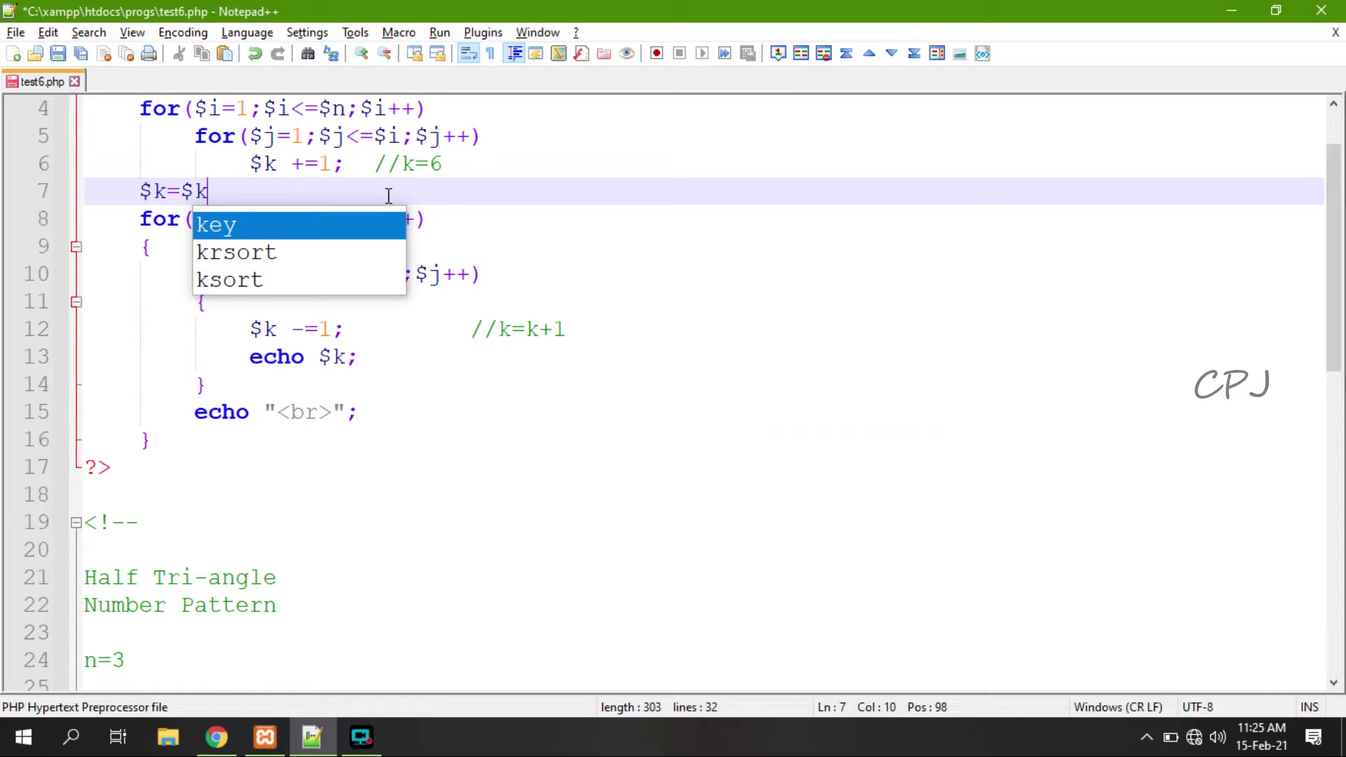
type("+1;")
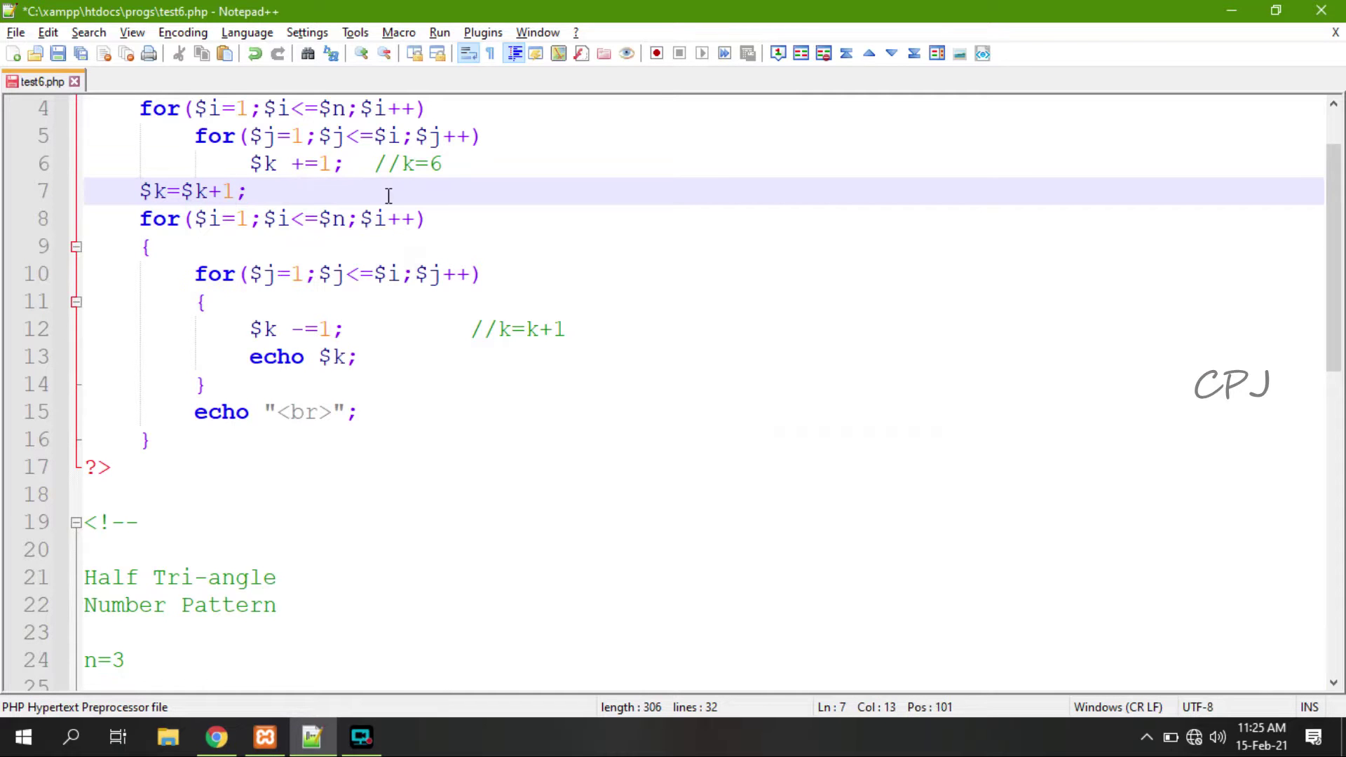
key("ctrl+s")
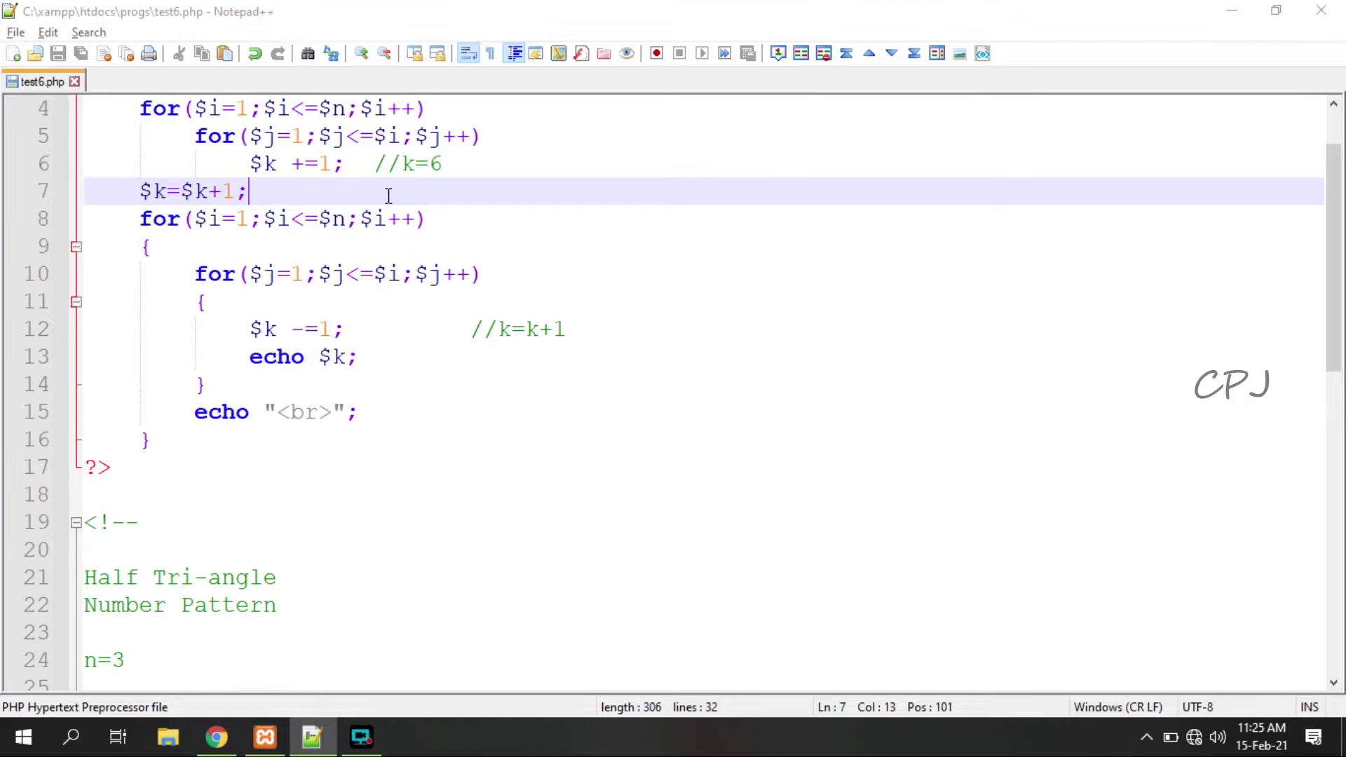
key("alt+Tab")
key("F5")
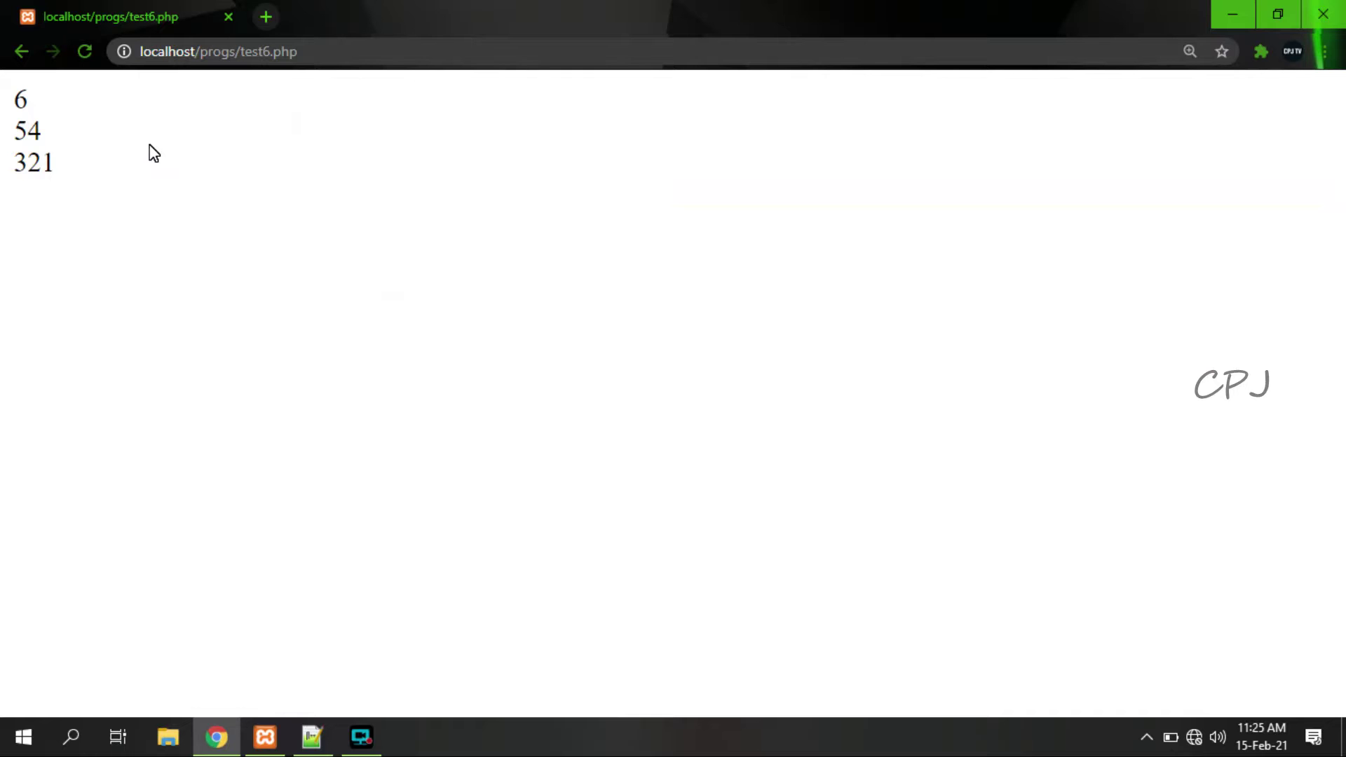
Compare Chrome's 6, 54, 321 output with the commented 654, 32, 1 pattern.
key("alt+Tab")
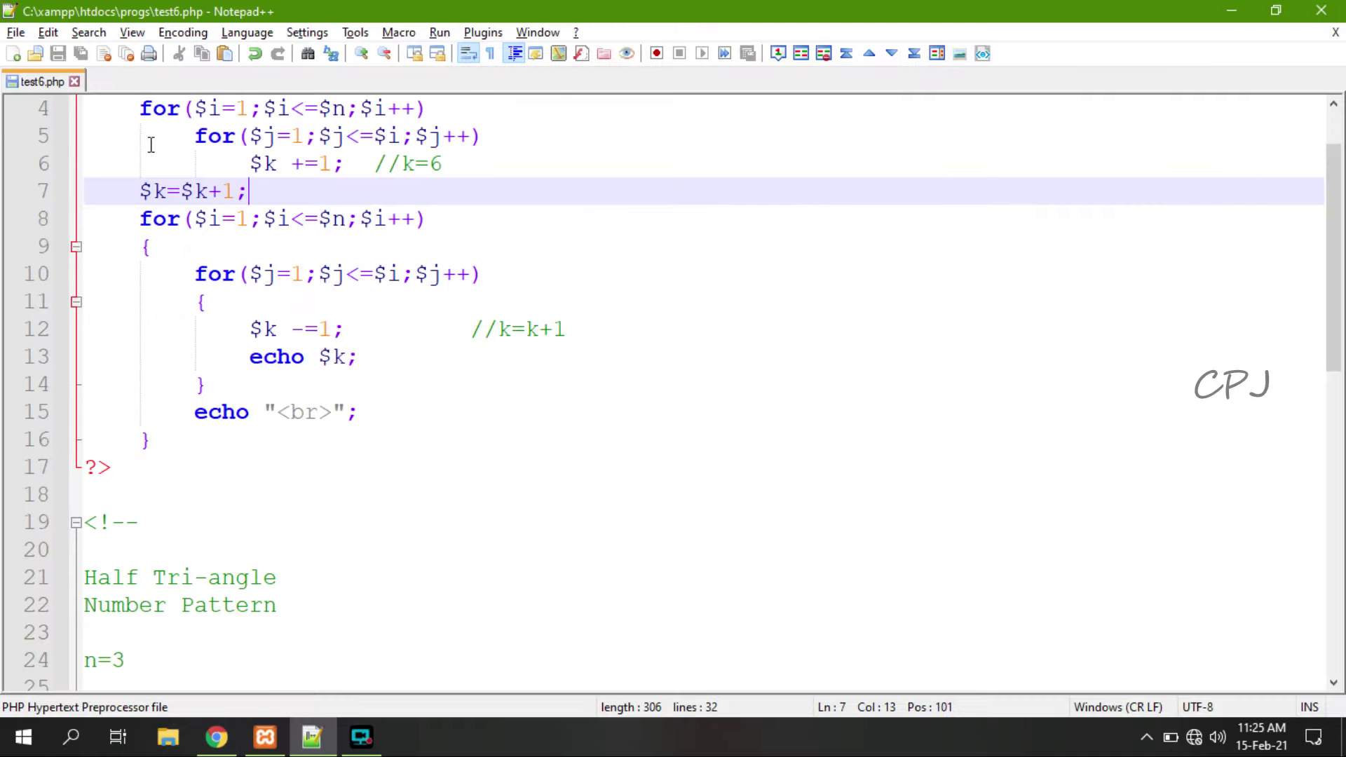
scroll(289, 400, "down", 2)
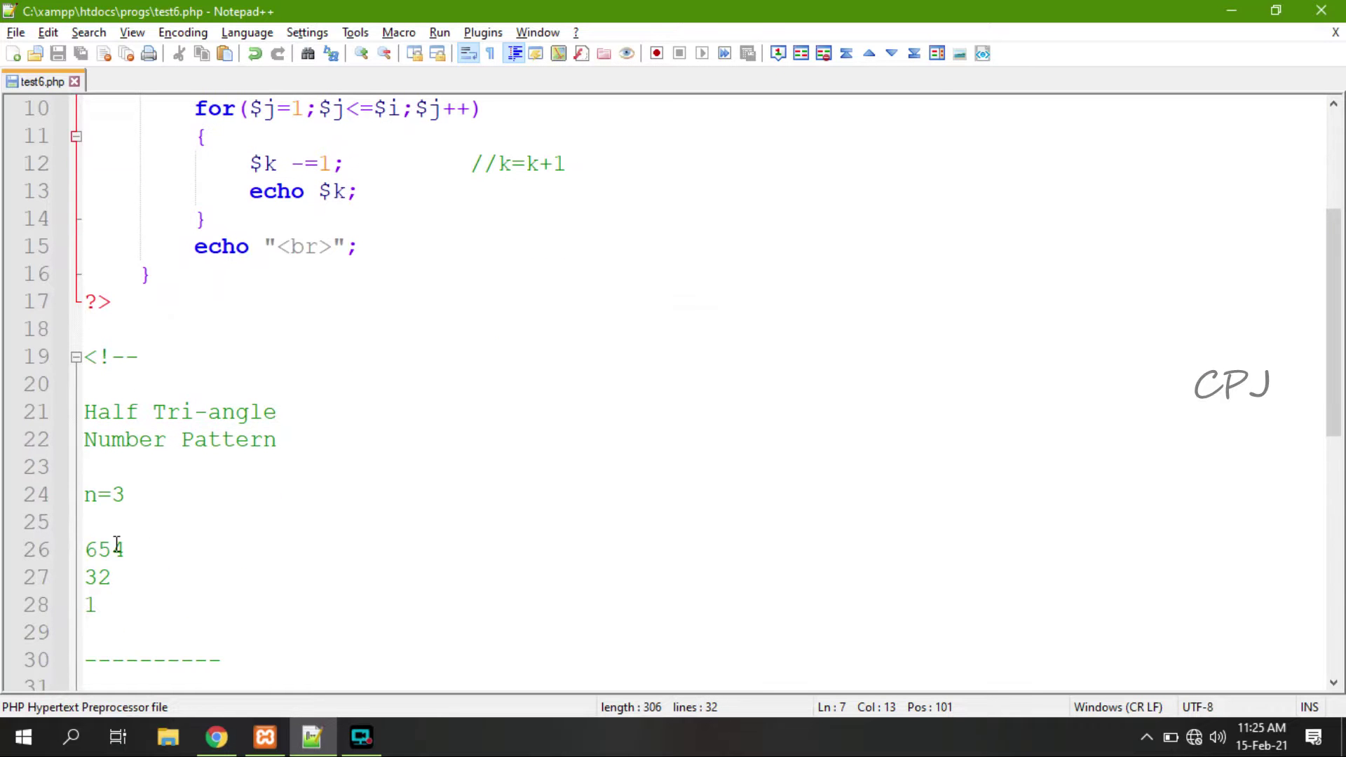
key("alt+Tab")
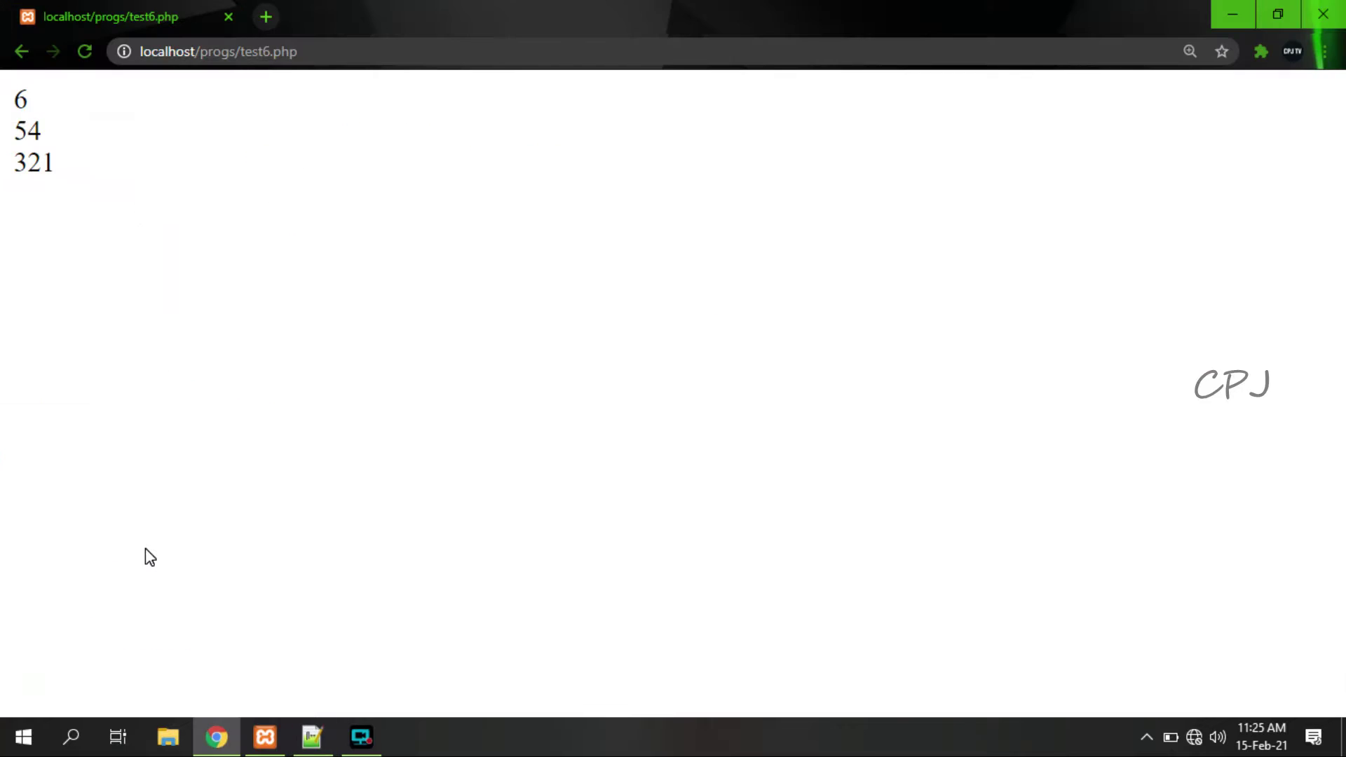
key("alt+Tab")
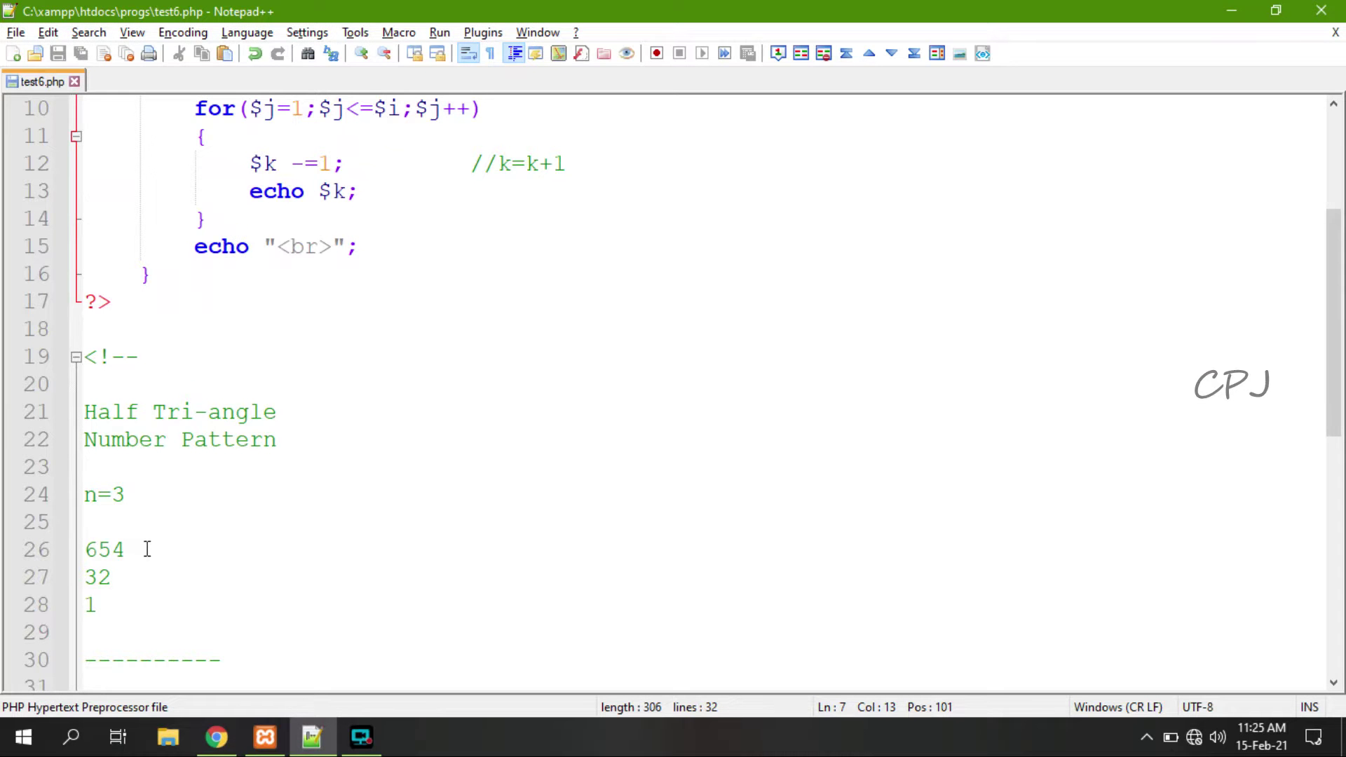
scroll(147, 473, "up", 2)
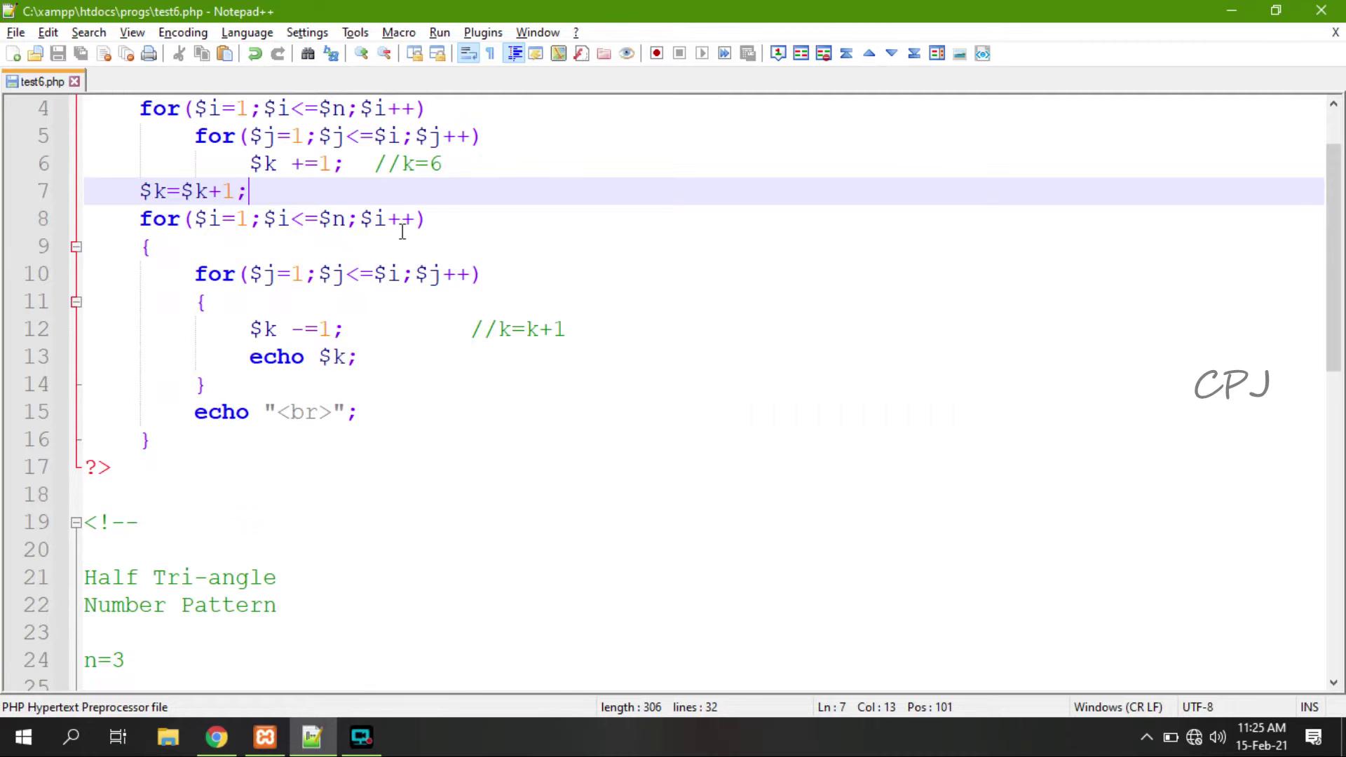
Rewrite the second outer loop header as for($i=$n;$i>=1;$i--).
left_click(254, 217)
key("BackSpace")
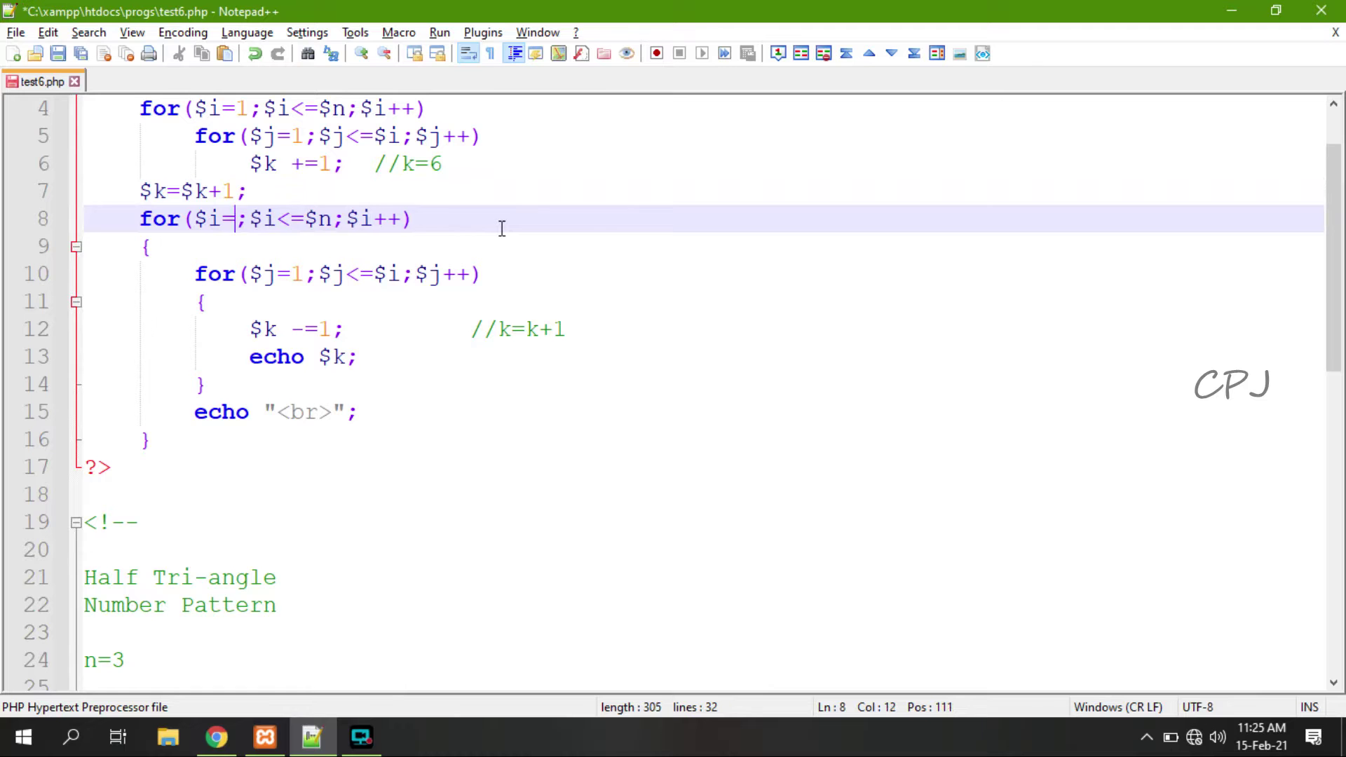
type("$n")
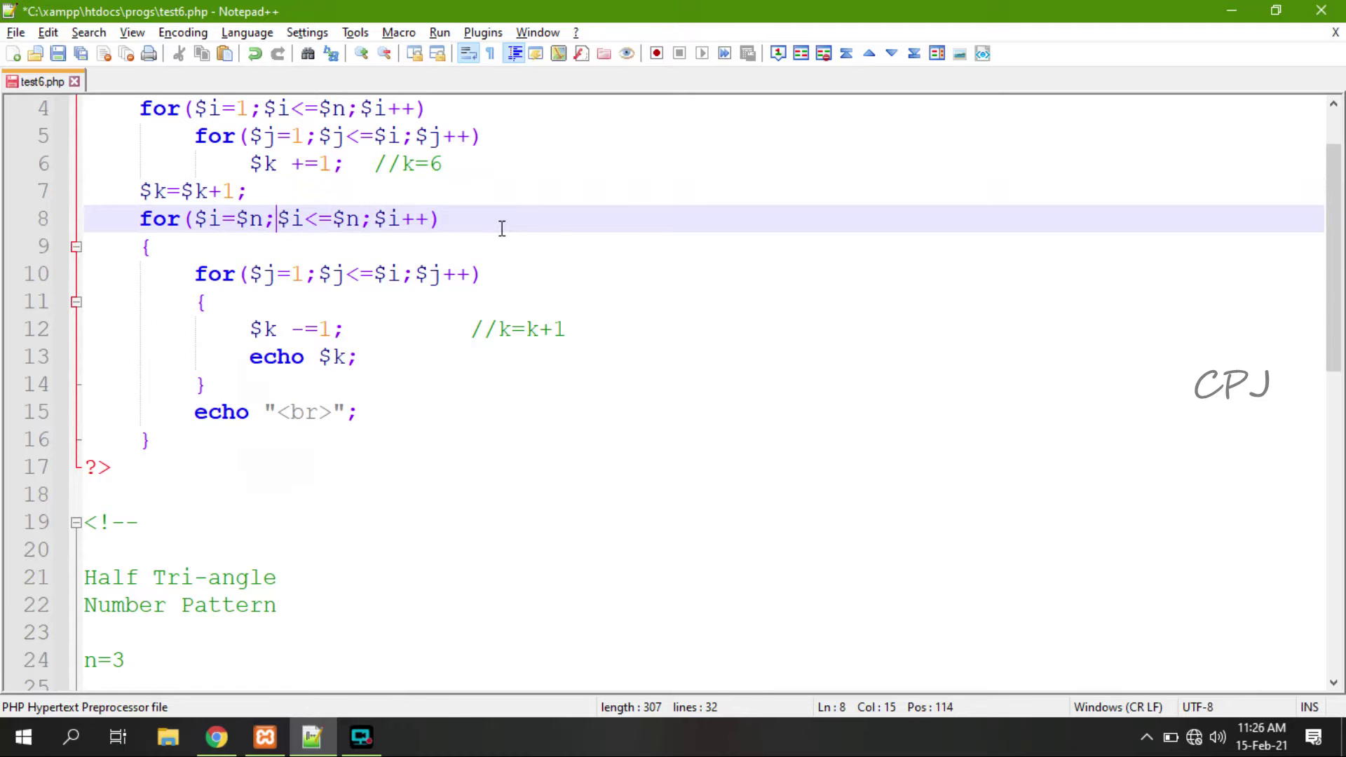
key("Right")
key("Right")
key("Right")
key("BackSpace")
key("Delete")
key("Delete")
key("Delete")
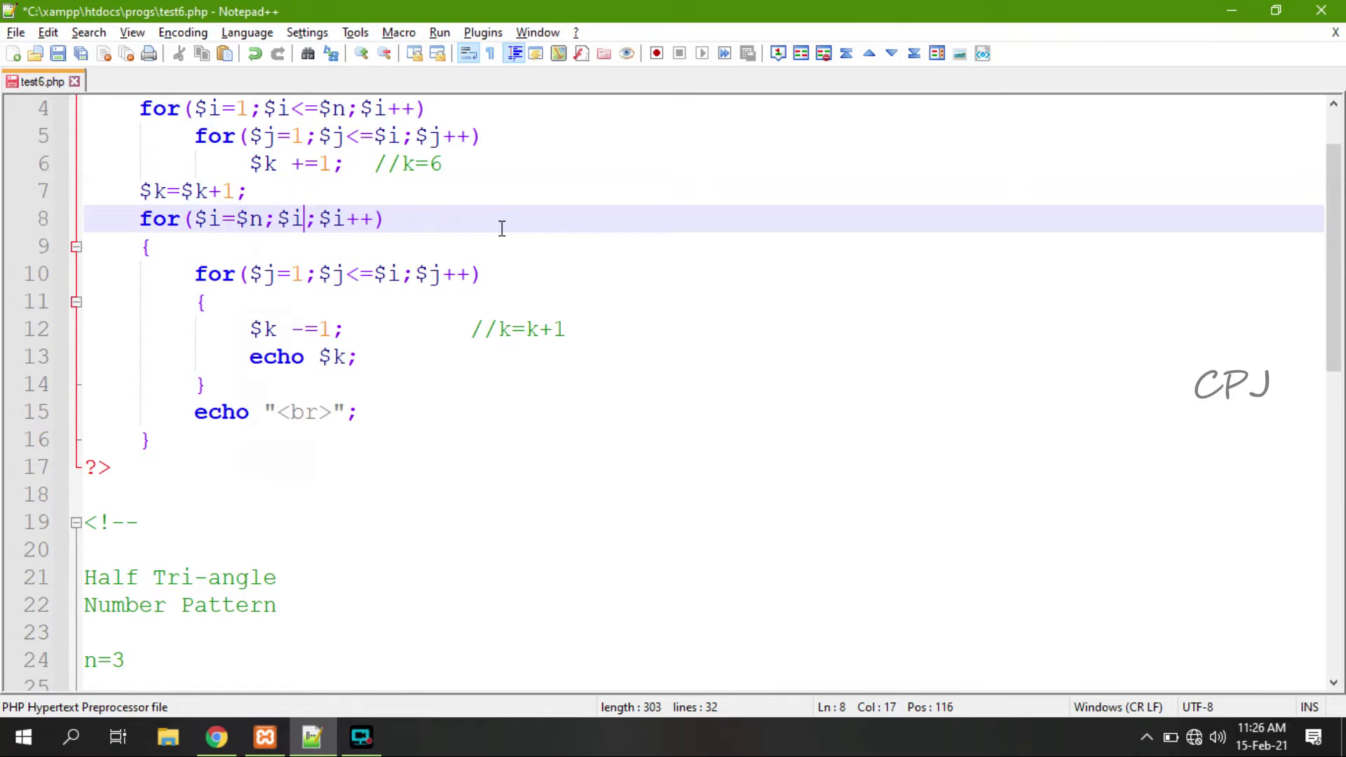
type(">")
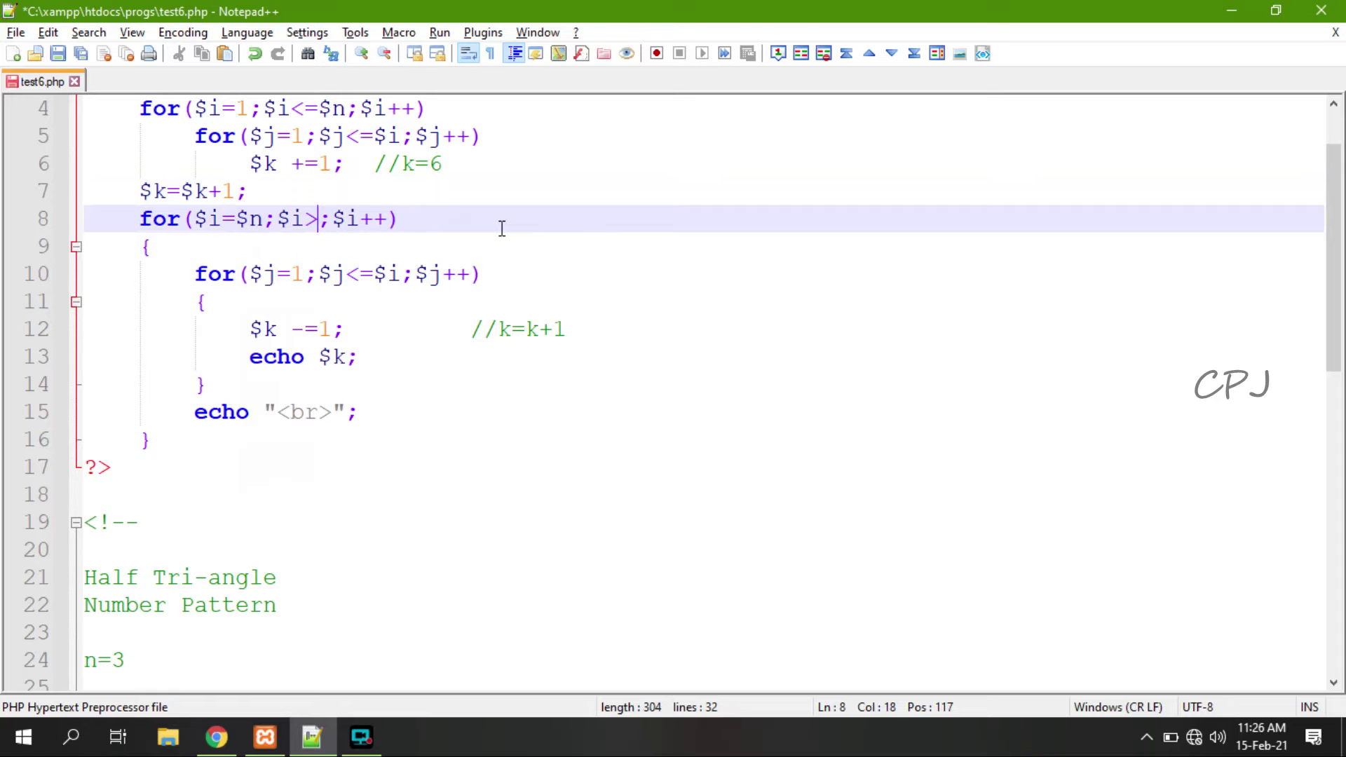
type("=1")
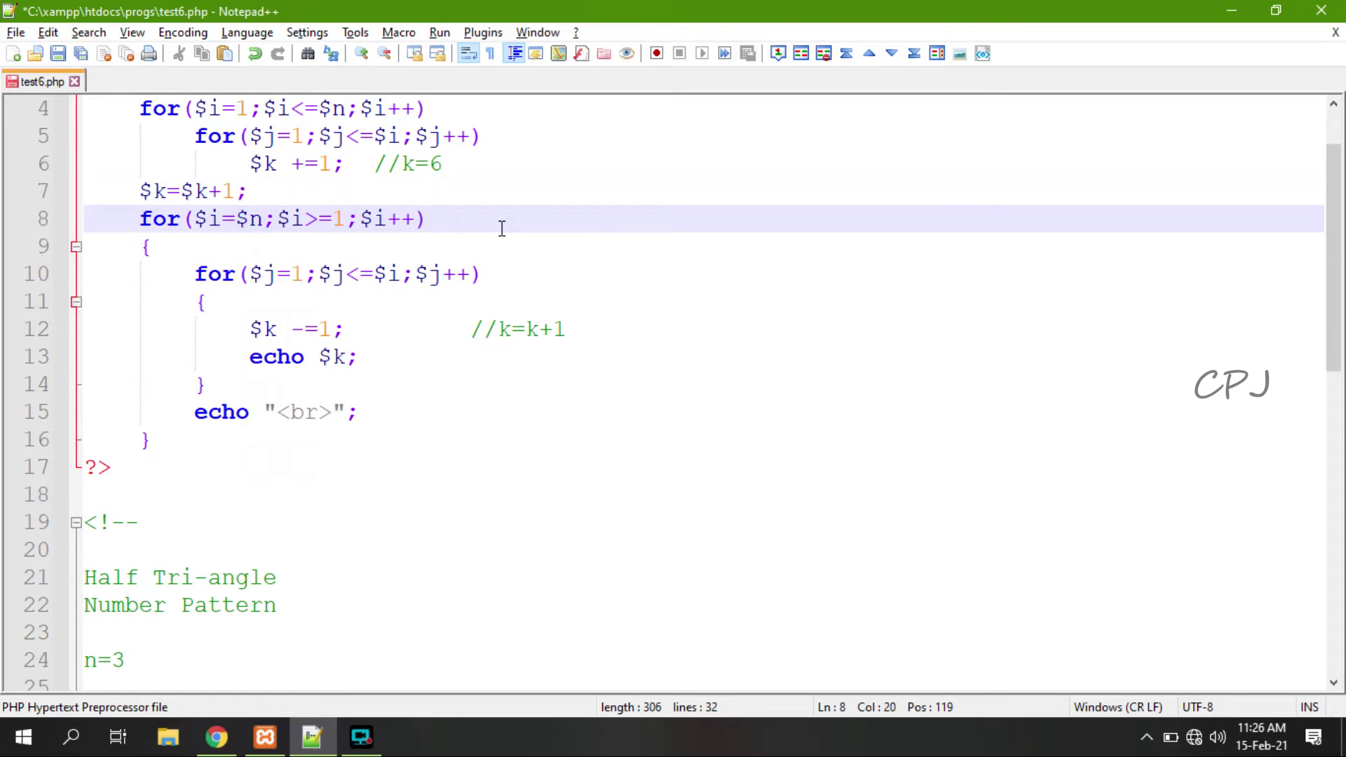
key("End")
key("Left")
key("BackSpace")
key("BackSpace")
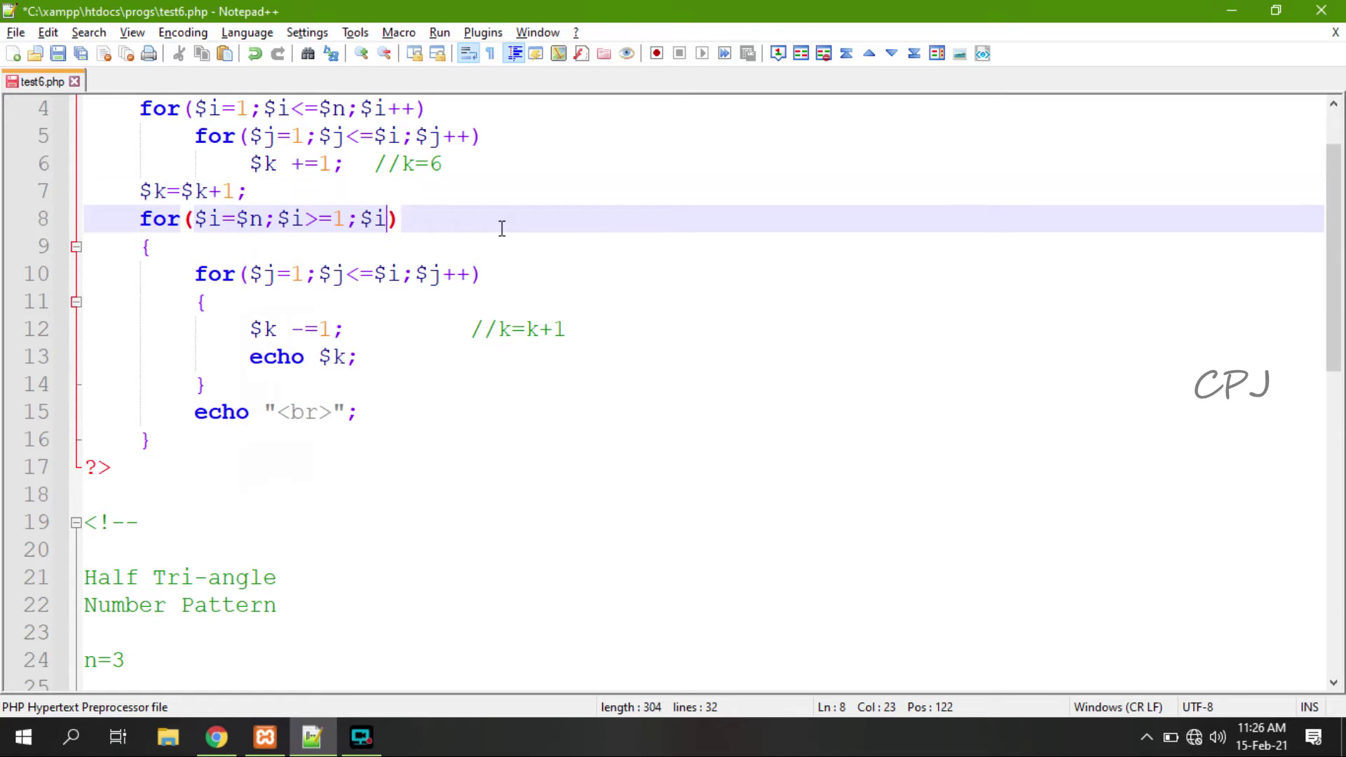
type("--")
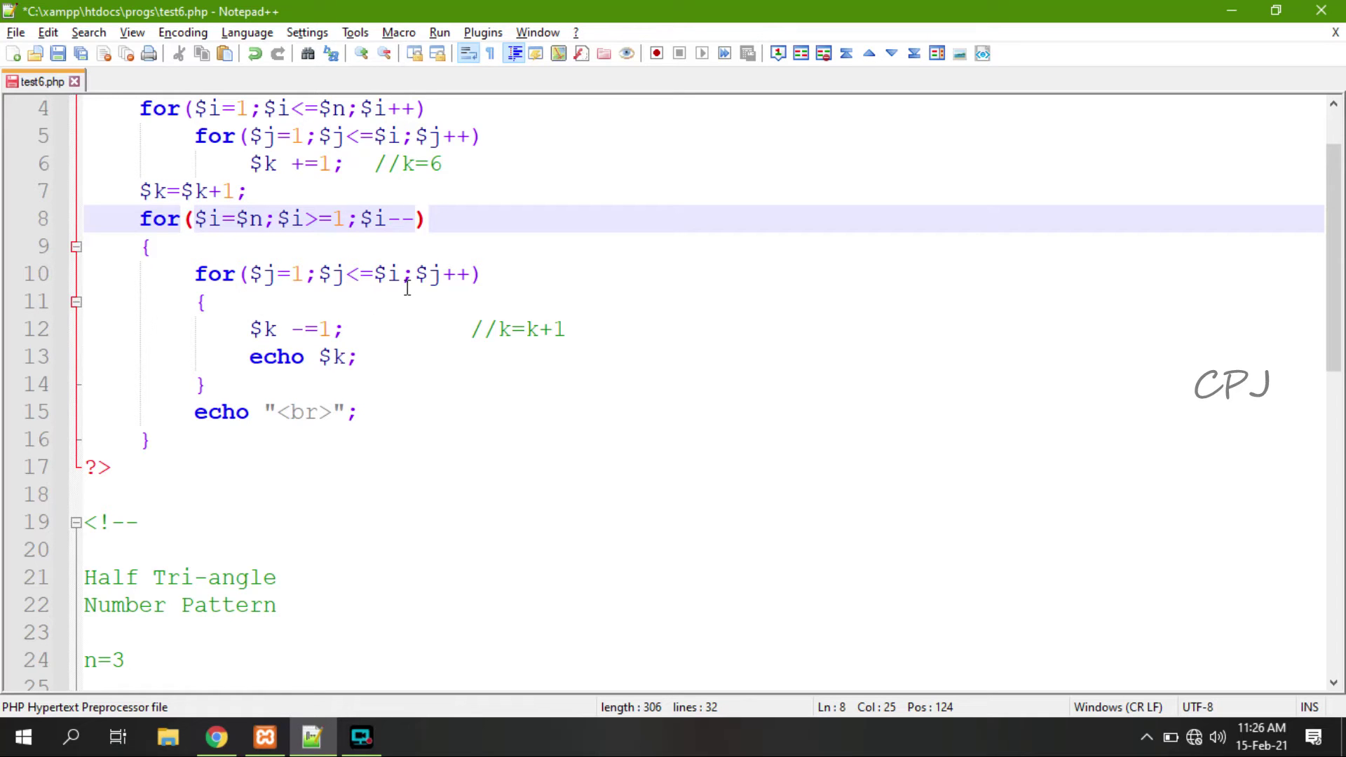
Save test6.php, reload it in Chrome, and highlight the printed 654, 32, 1 pattern.
key("ctrl+s")
key("alt+Tab")
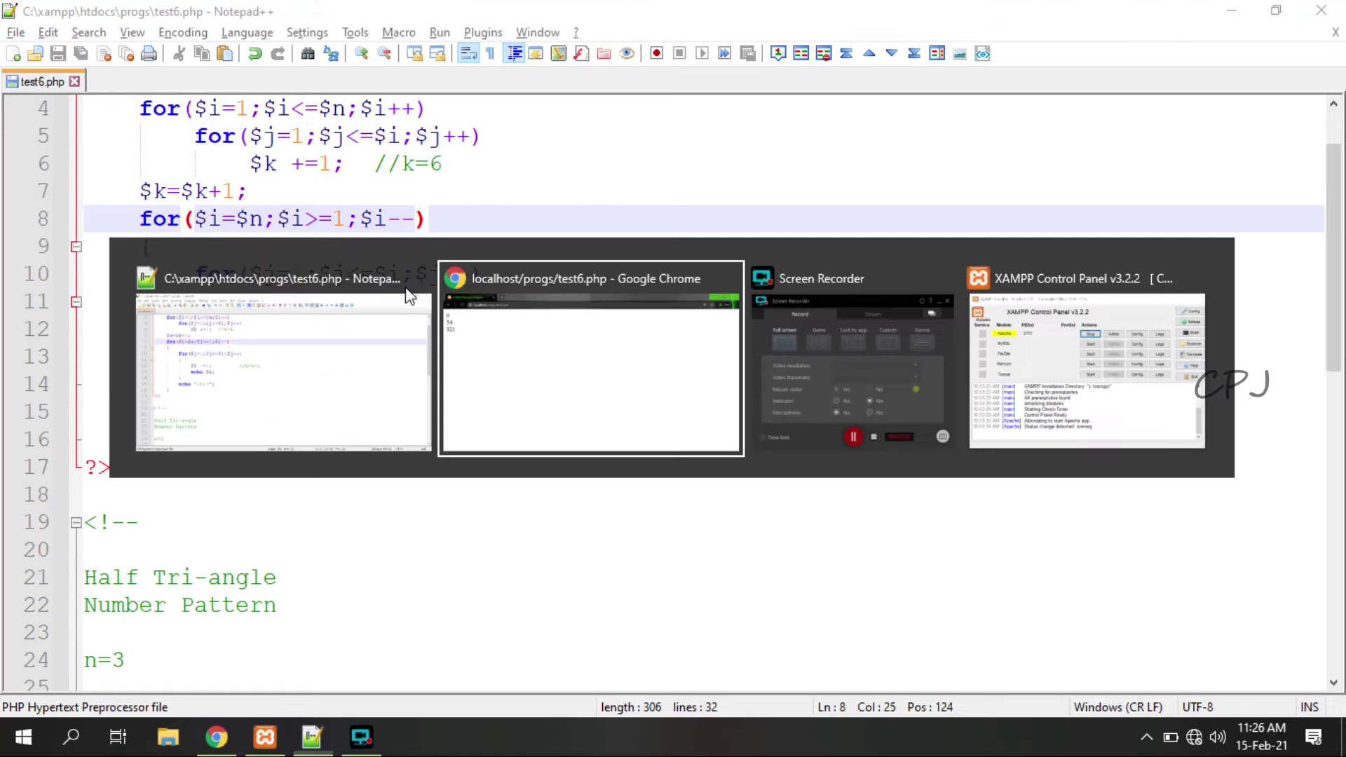
key("F5")
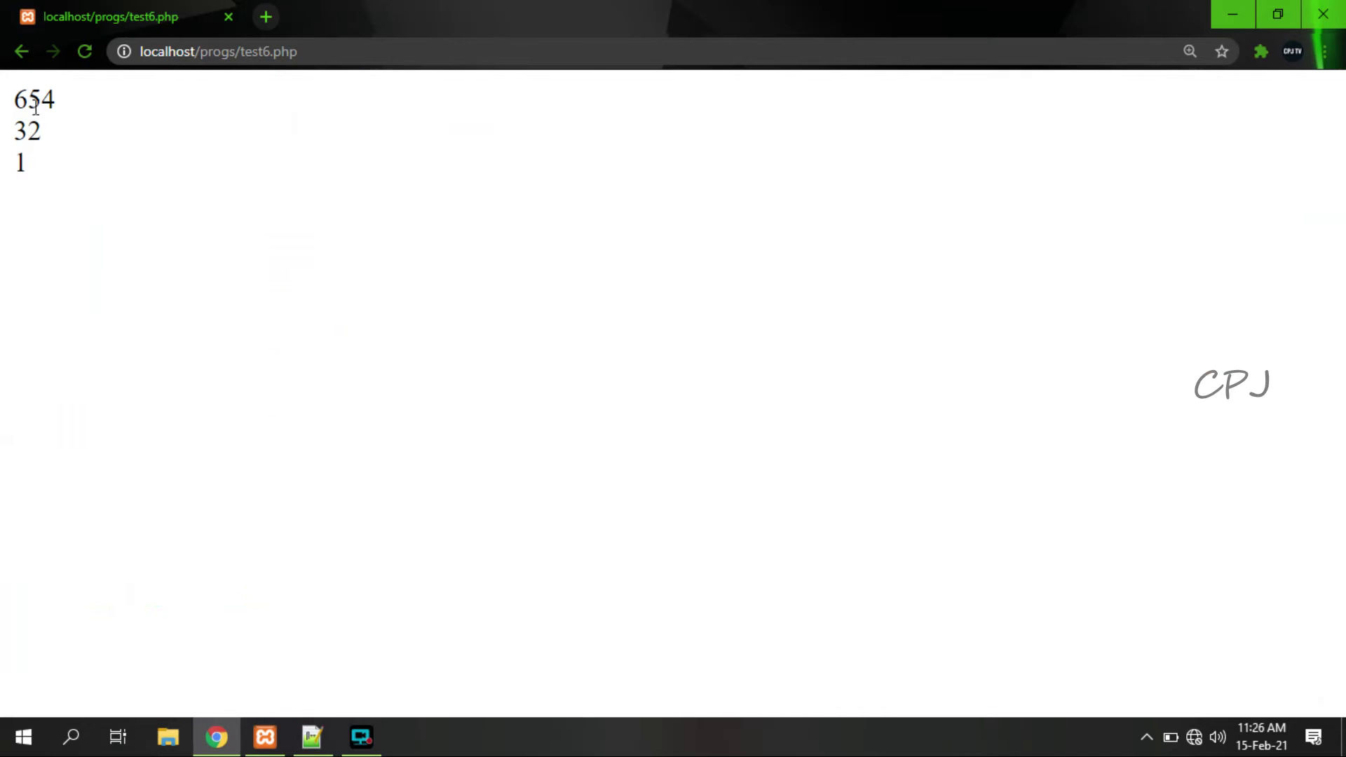
left_click_drag(15, 89, 42, 173)
left_click(187, 226)
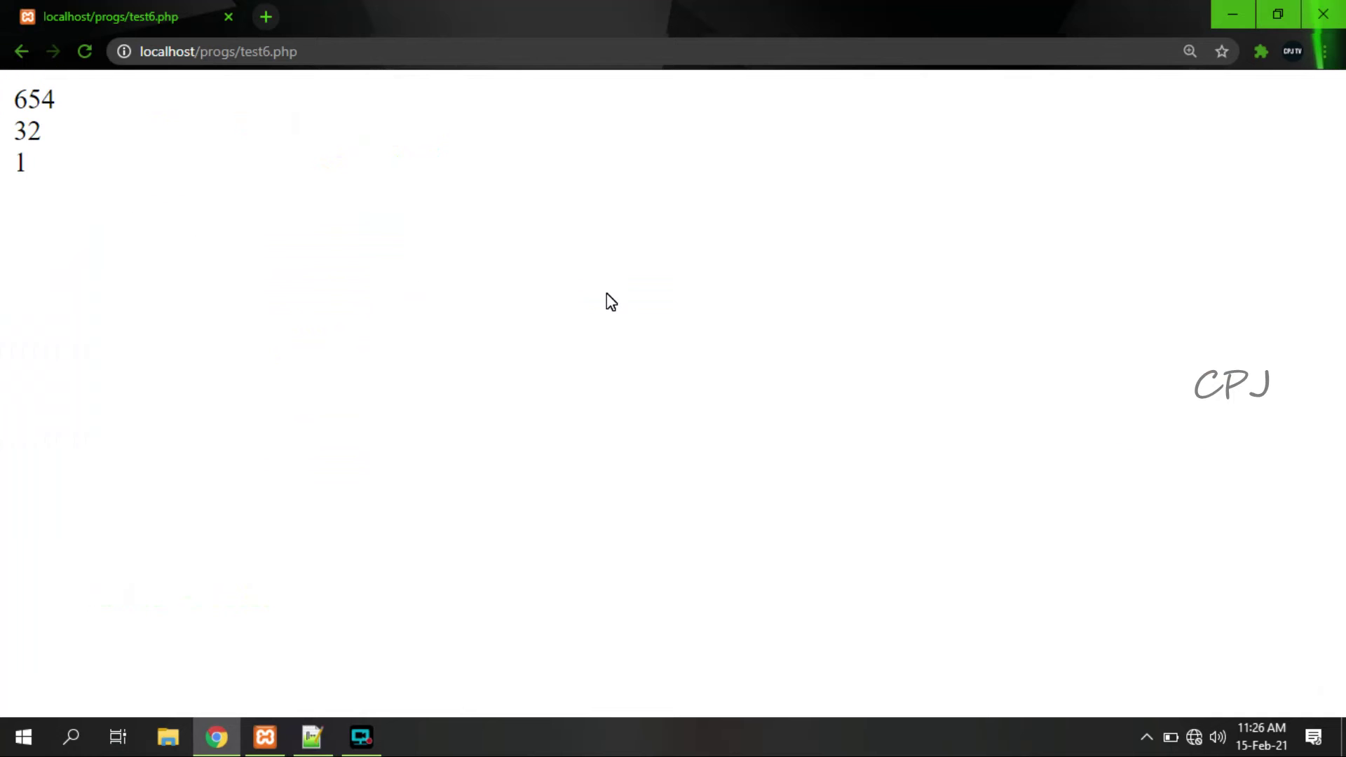